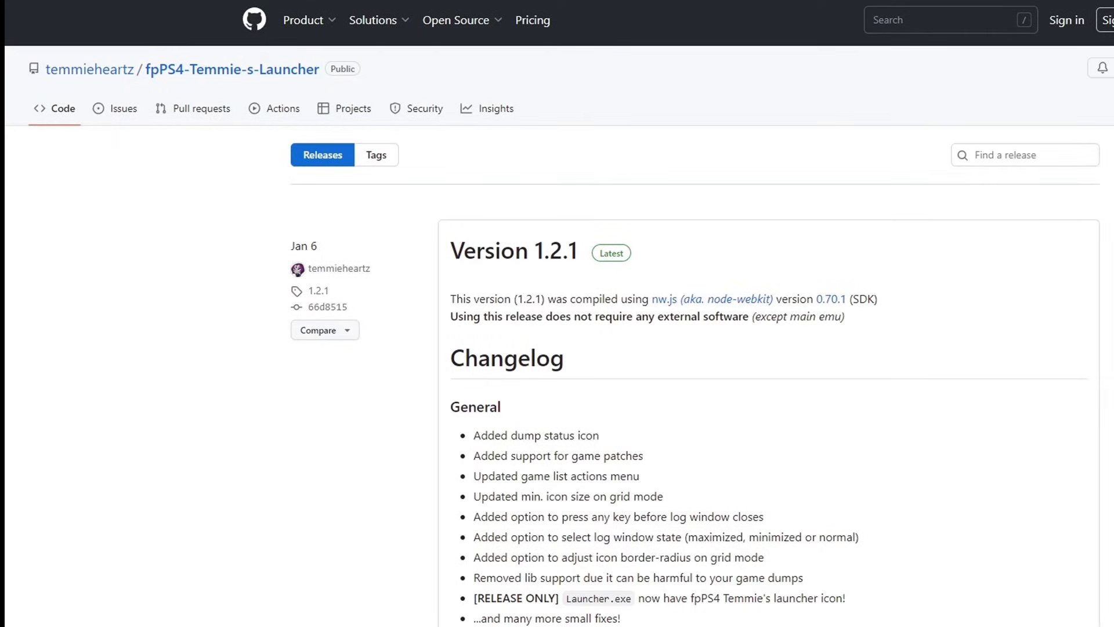
Step: Scroll the launcher README to How to install, which requires nw.js version 0.70.1
scroll(694, 313, "down", 10)
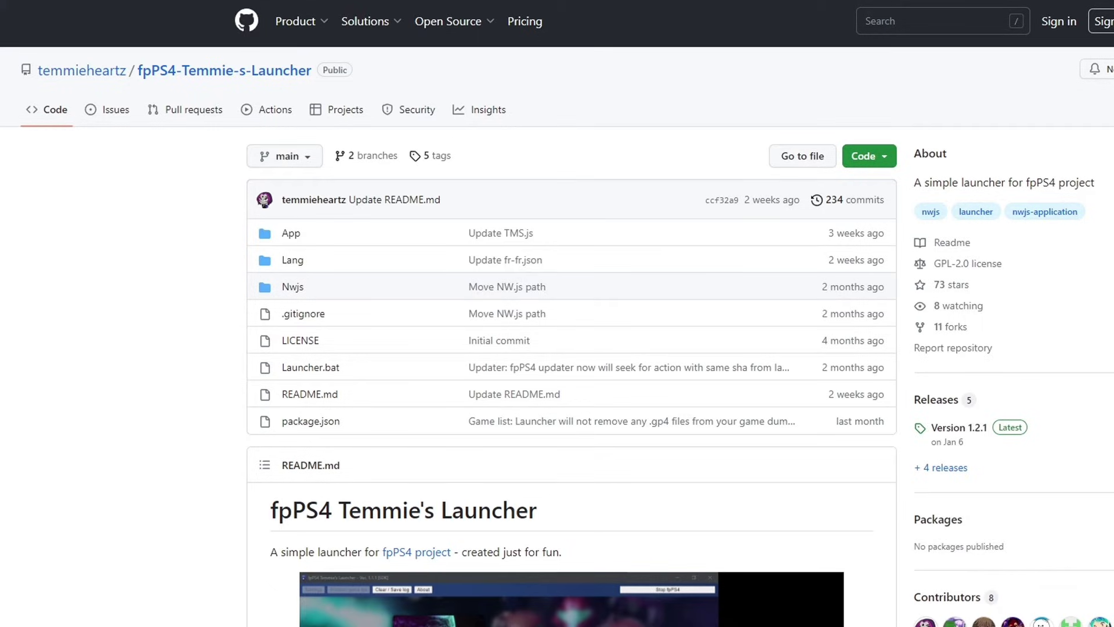
scroll(571, 313, "down", 10)
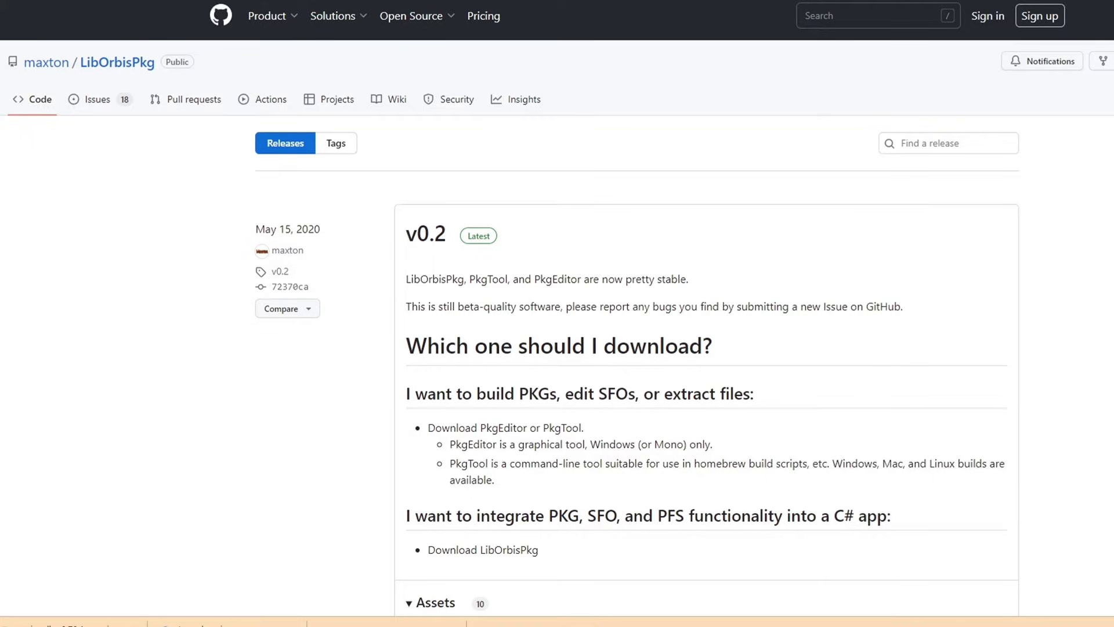
Step: Scroll down the LibOrbisPkg v0.2 release page to its Assets downloads
scroll(635, 313, "down", 7)
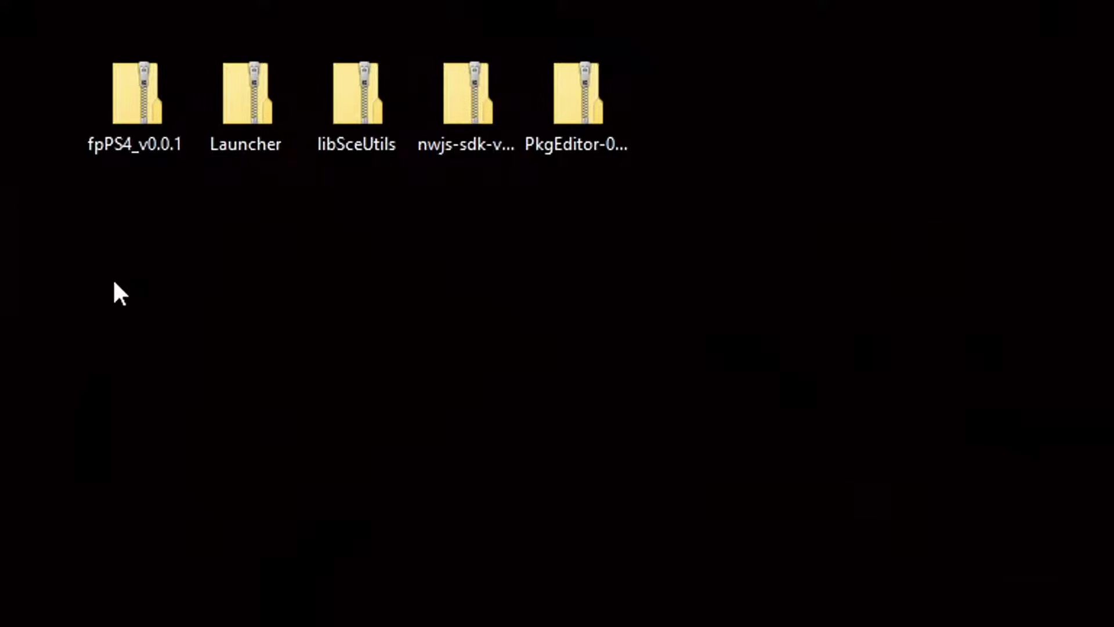
Step: Make a desktop folder 'fpps4', drop the Launcher zip into it, and open it
right_click(209, 223)
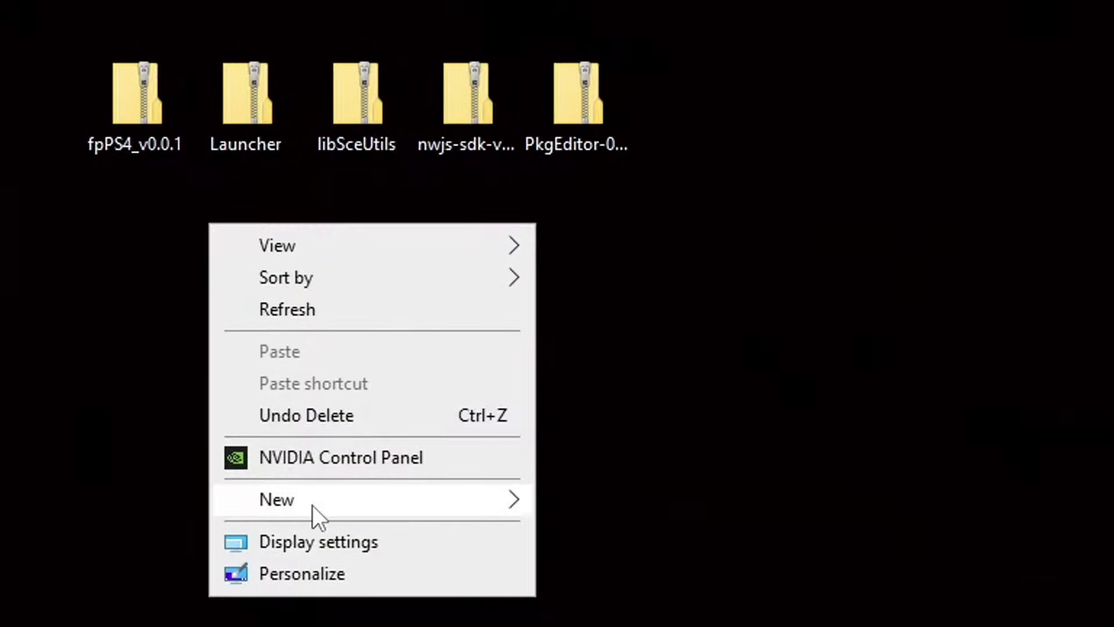
mouse_move(313, 505)
left_click(621, 496)
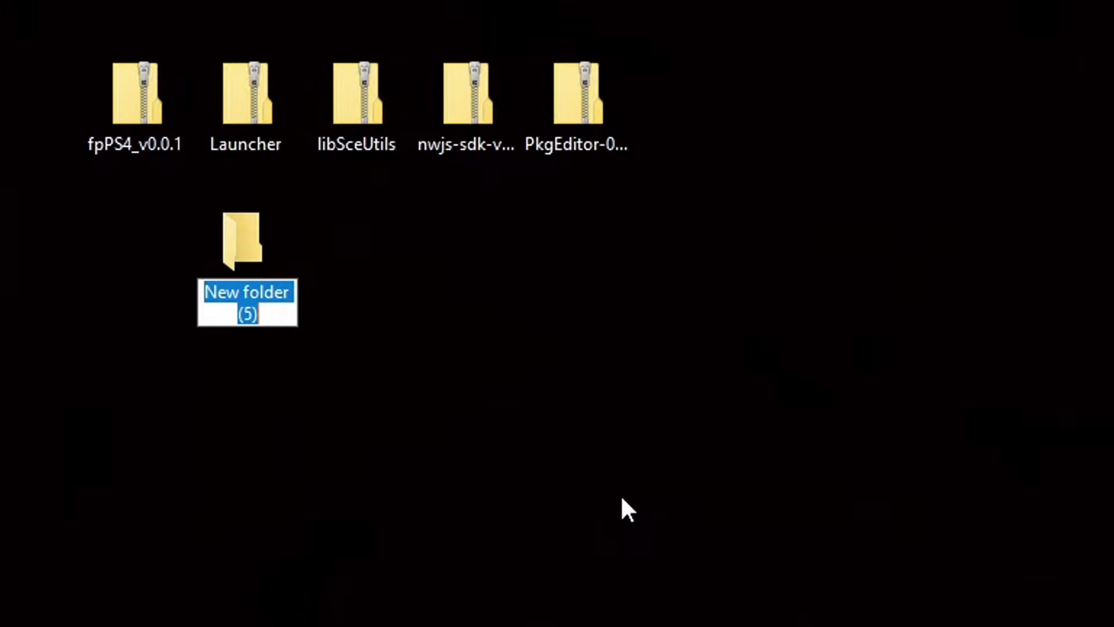
type("fpps4")
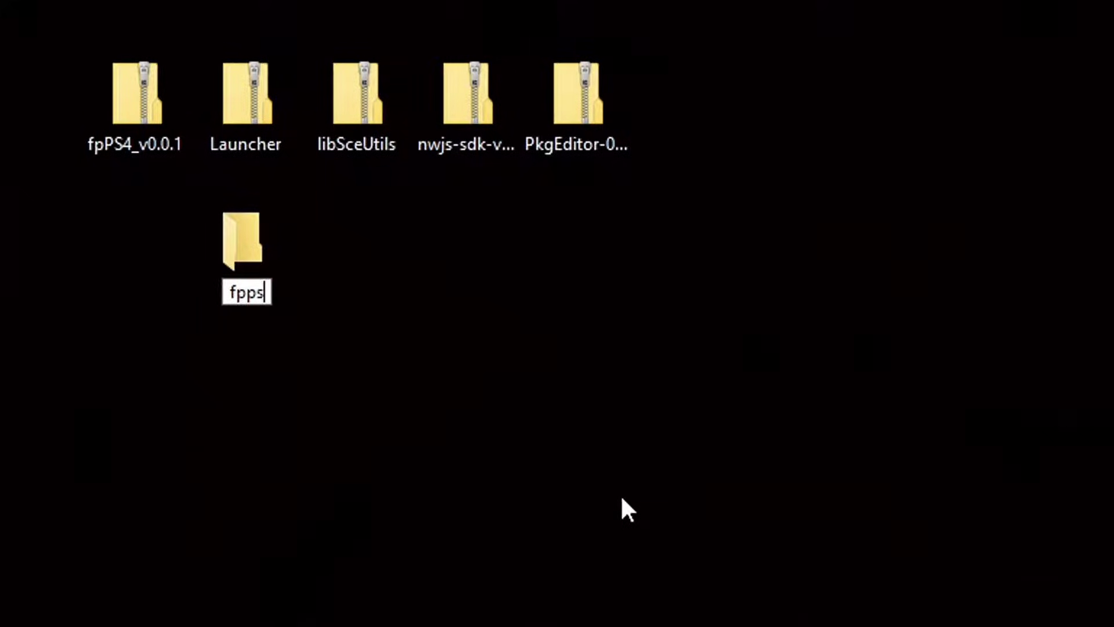
key("Return")
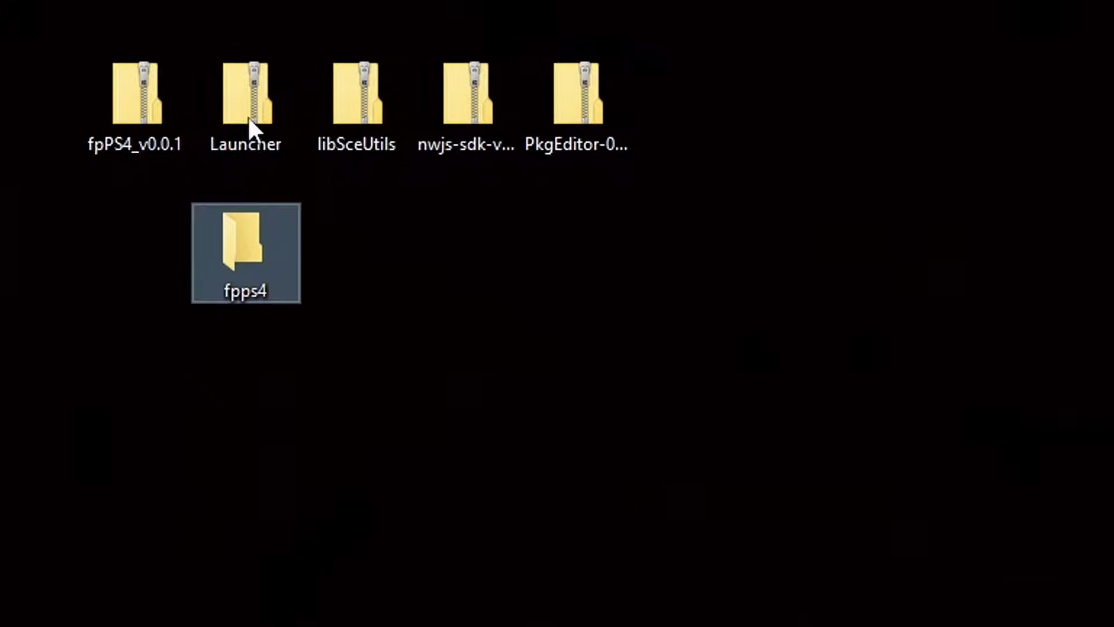
left_click_drag(257, 85, 254, 259)
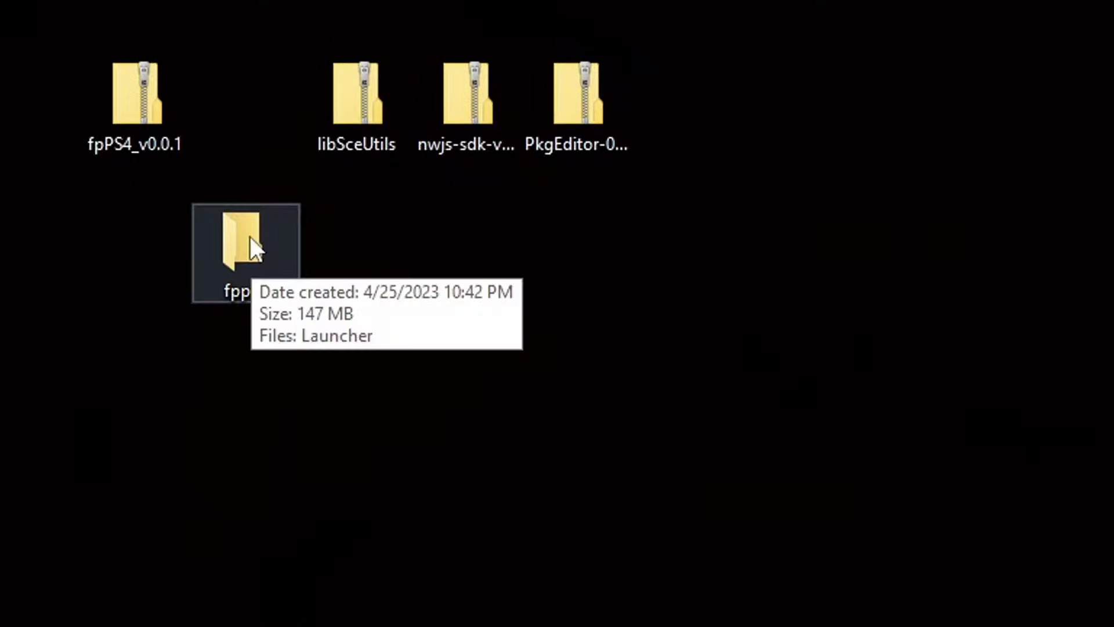
double_click(251, 239)
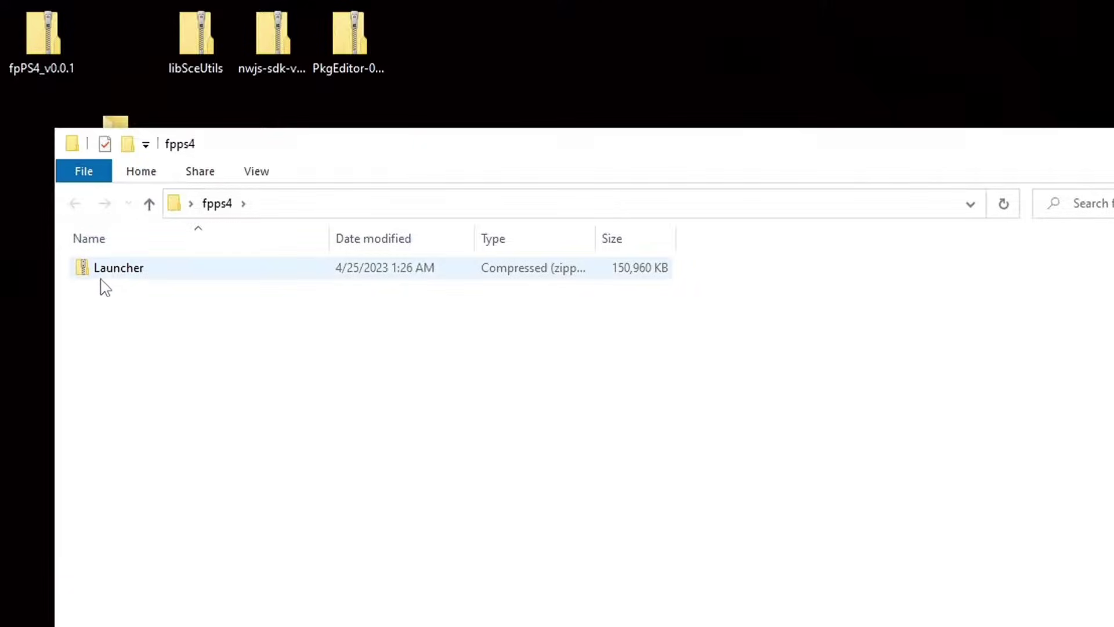
Step: Extract the Launcher zip into fpps4 with 7-Zip Extract Here
right_click(124, 268)
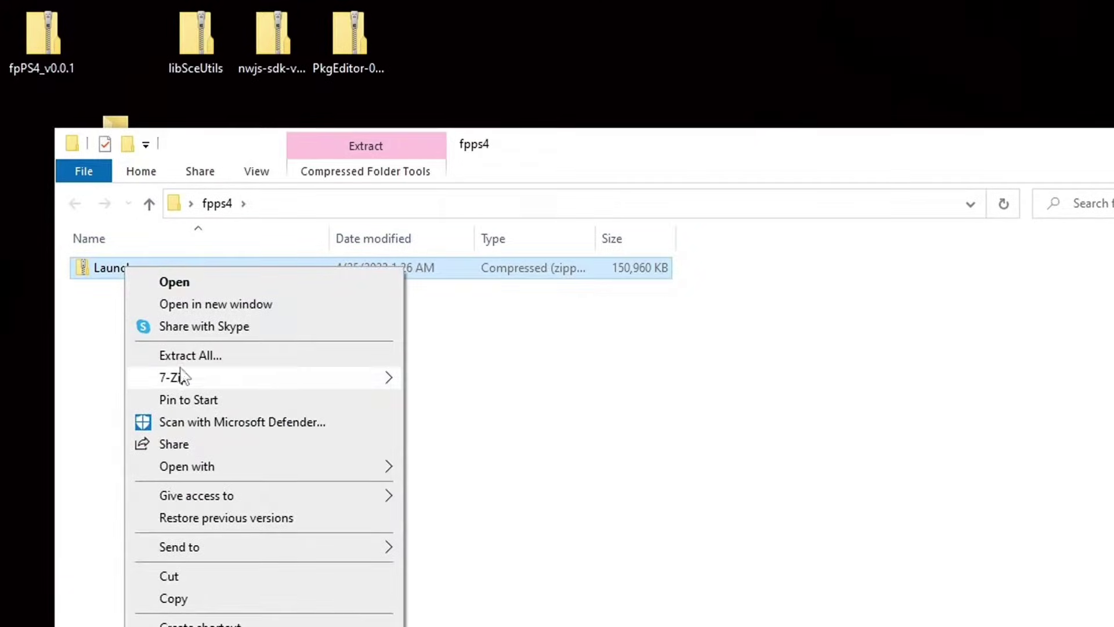
mouse_move(183, 378)
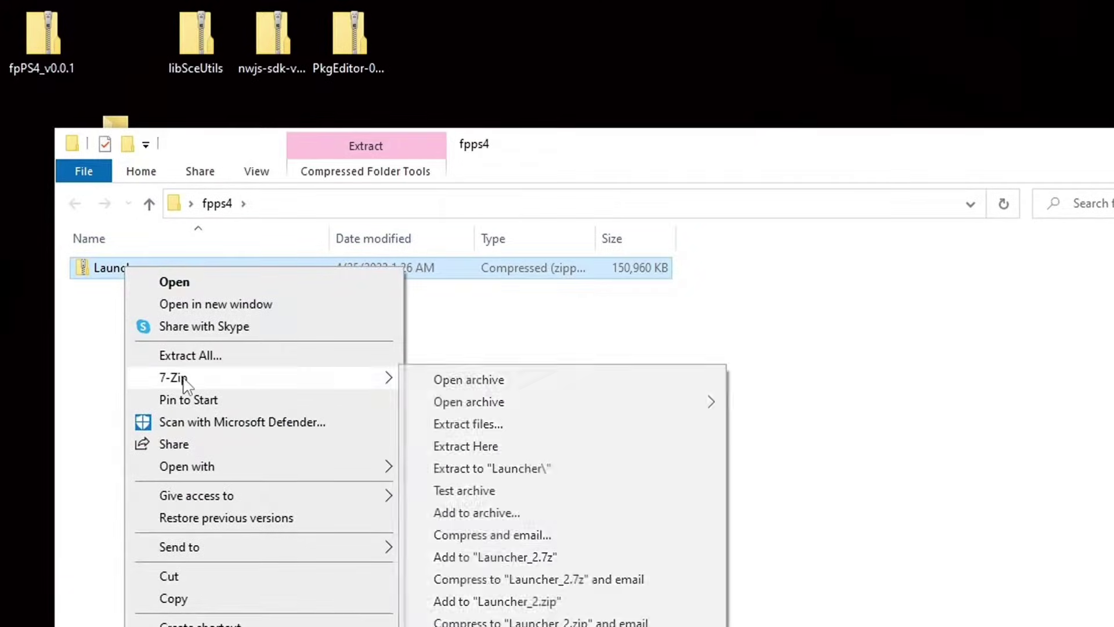
left_click(541, 452)
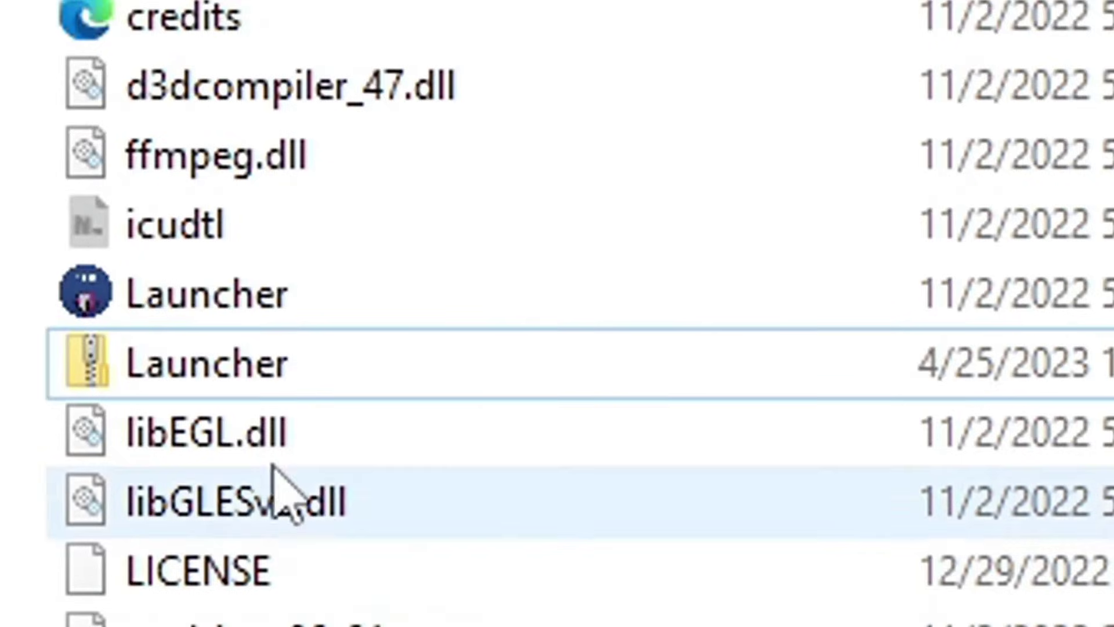
Step: Run Launcher.exe once to create the Emu and Games folders, then close it
double_click(330, 292)
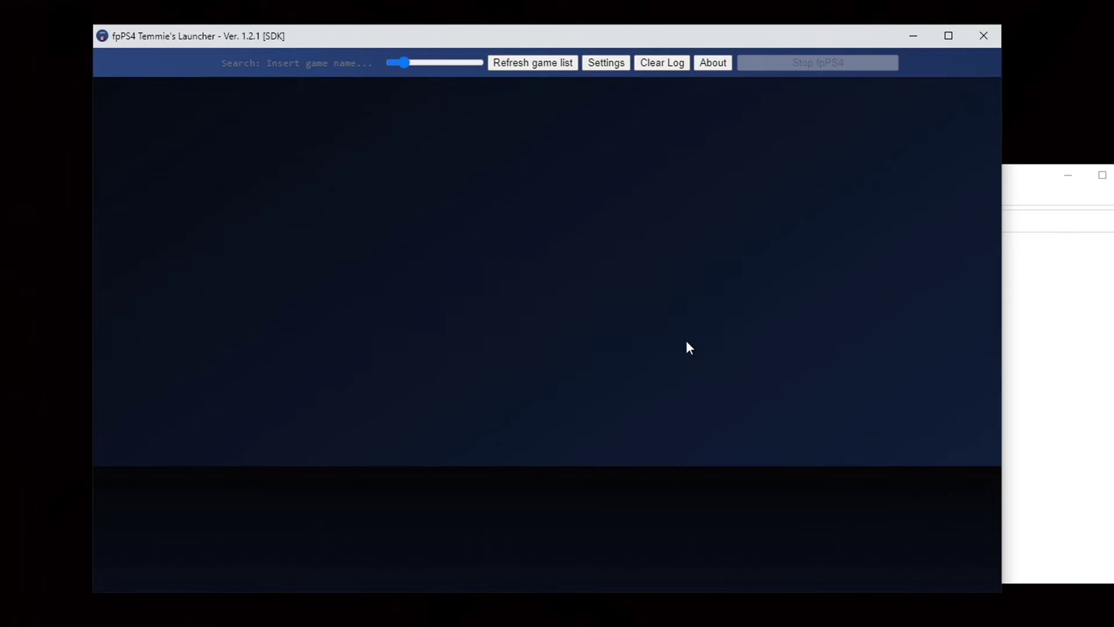
left_click(983, 36)
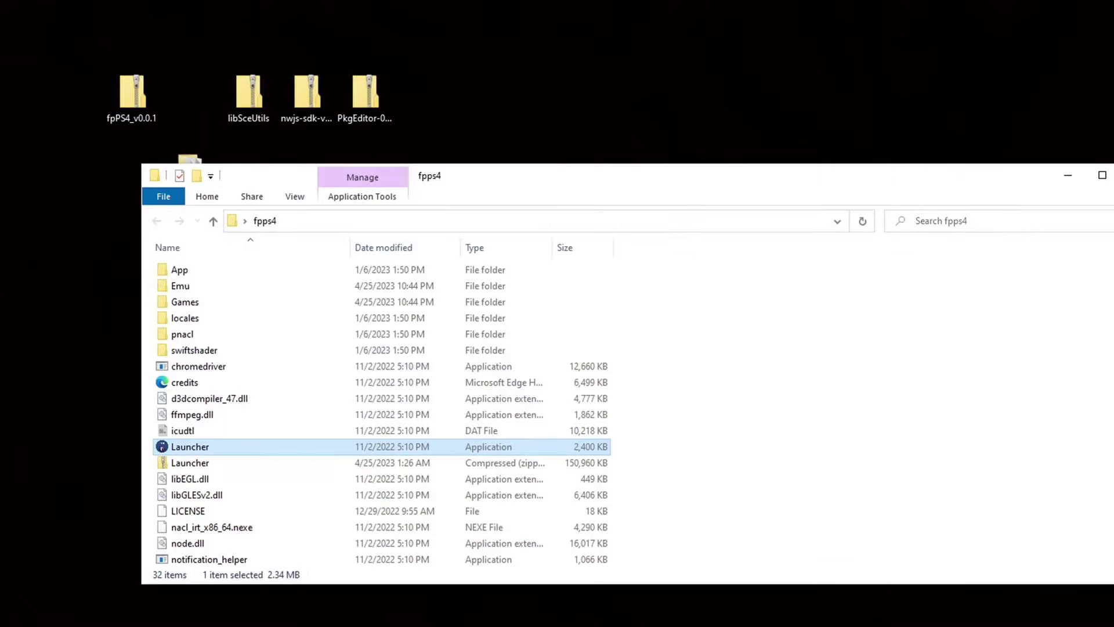
scroll(381, 411, "down", 5)
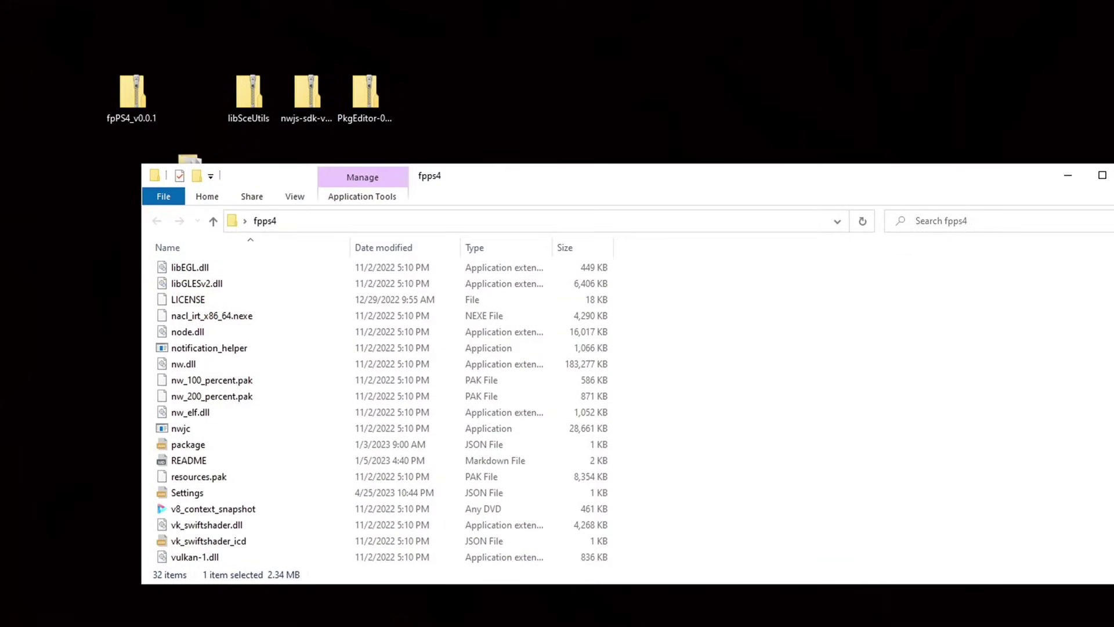
scroll(381, 410, "up", 5)
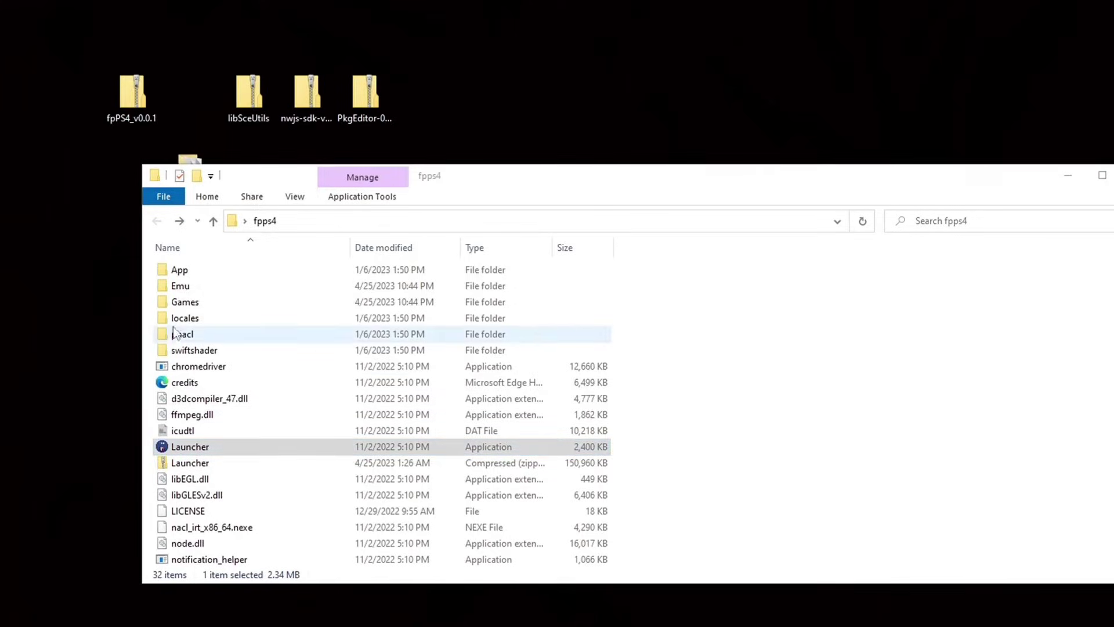
Step: Copy fpPS4.exe from the fpPS4_v0.0.1 zip into the Emu folder and return to fpps4
double_click(203, 289)
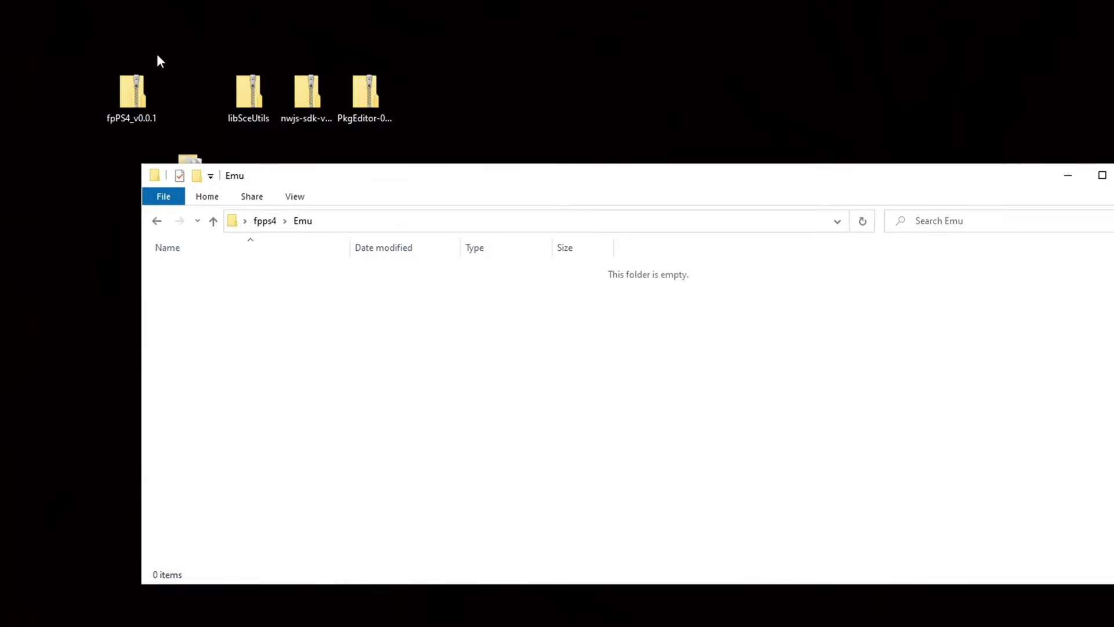
double_click(138, 101)
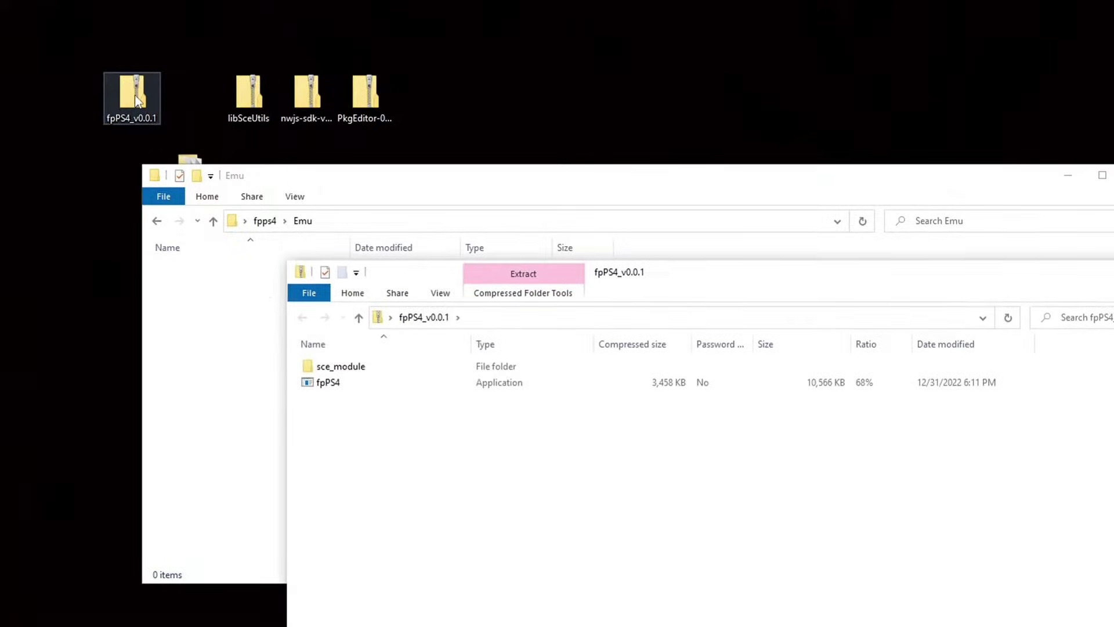
left_click(346, 383)
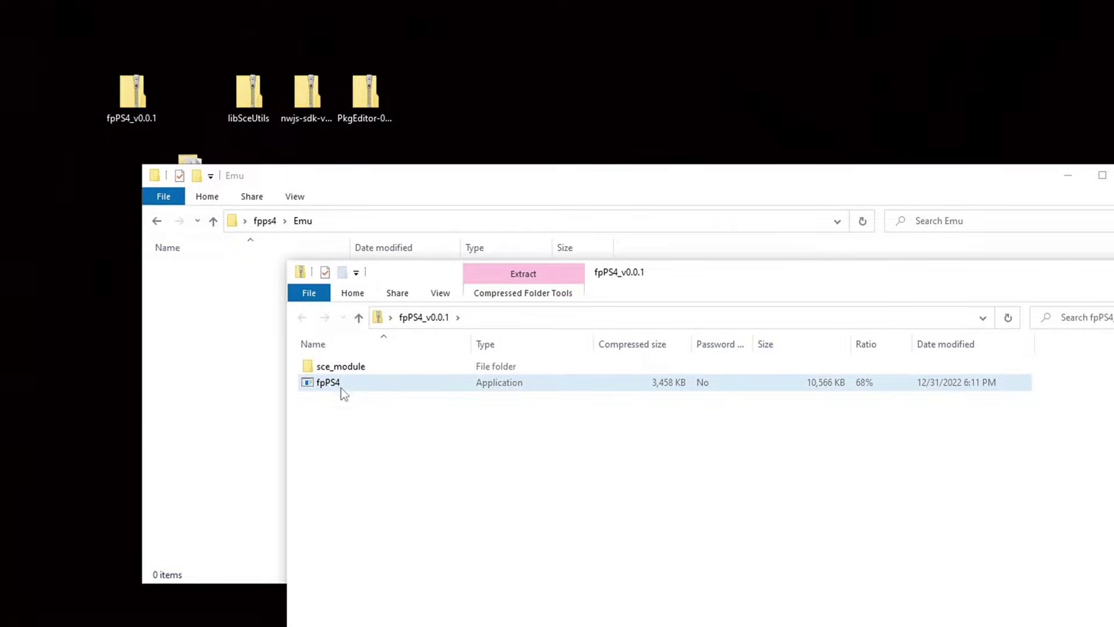
mouse_move(326, 392)
left_mouse_down()
mouse_move(218, 364)
mouse_move(197, 321)
left_mouse_up()
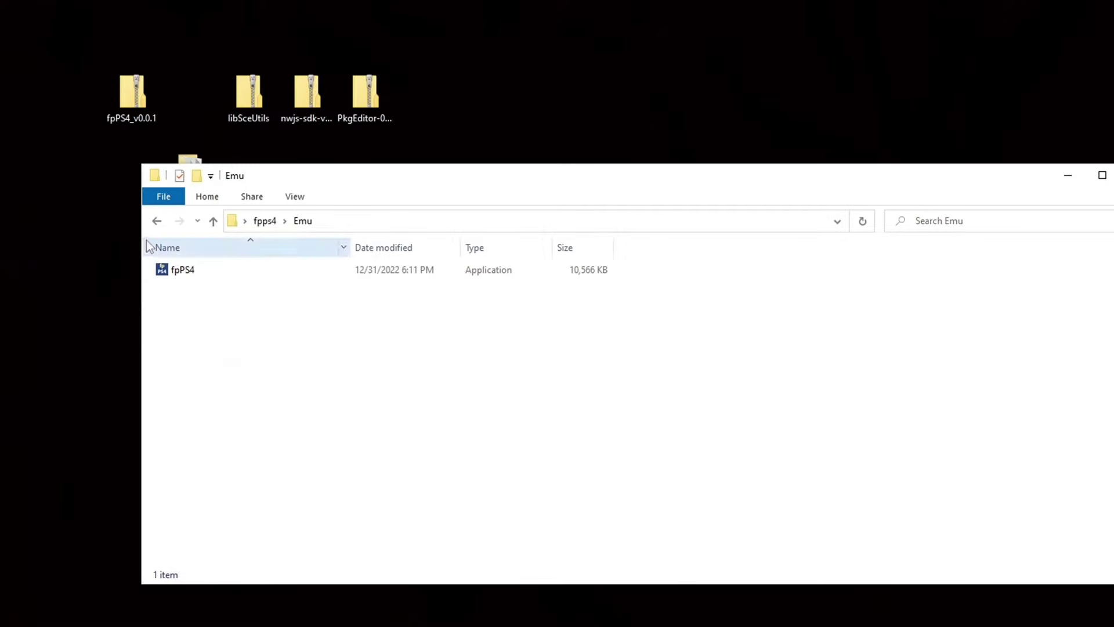
left_click(157, 221)
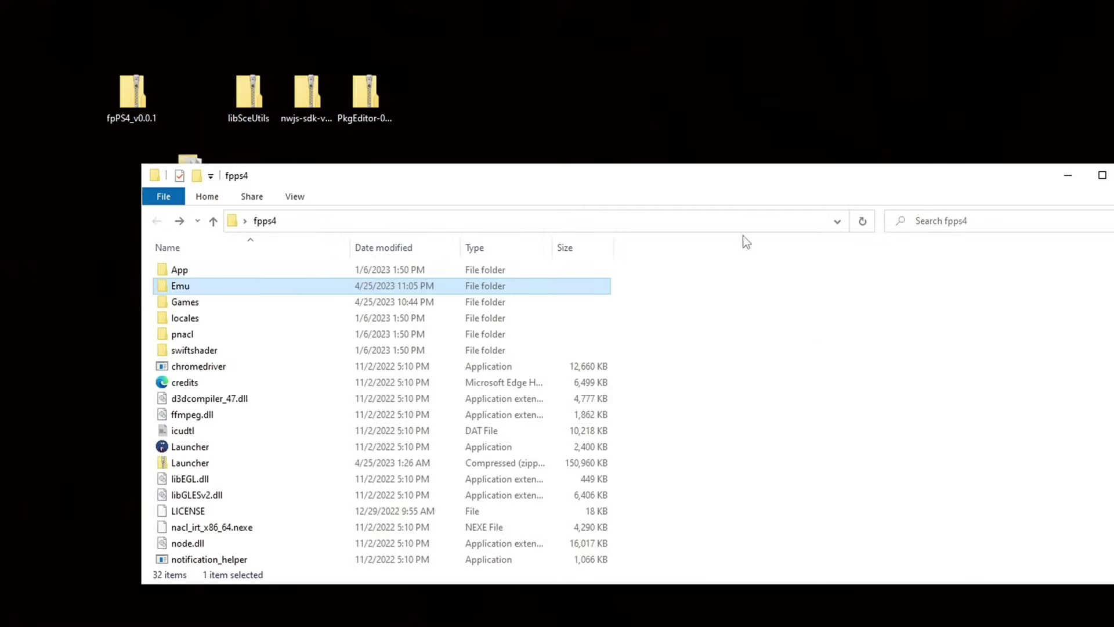
Step: Move nwjs-sdk-v0.70.1-win-x64.zip into fpps4 and extract it there with 7-Zip
mouse_move(313, 89)
left_mouse_down()
mouse_move(321, 342)
mouse_move(304, 389)
left_mouse_up()
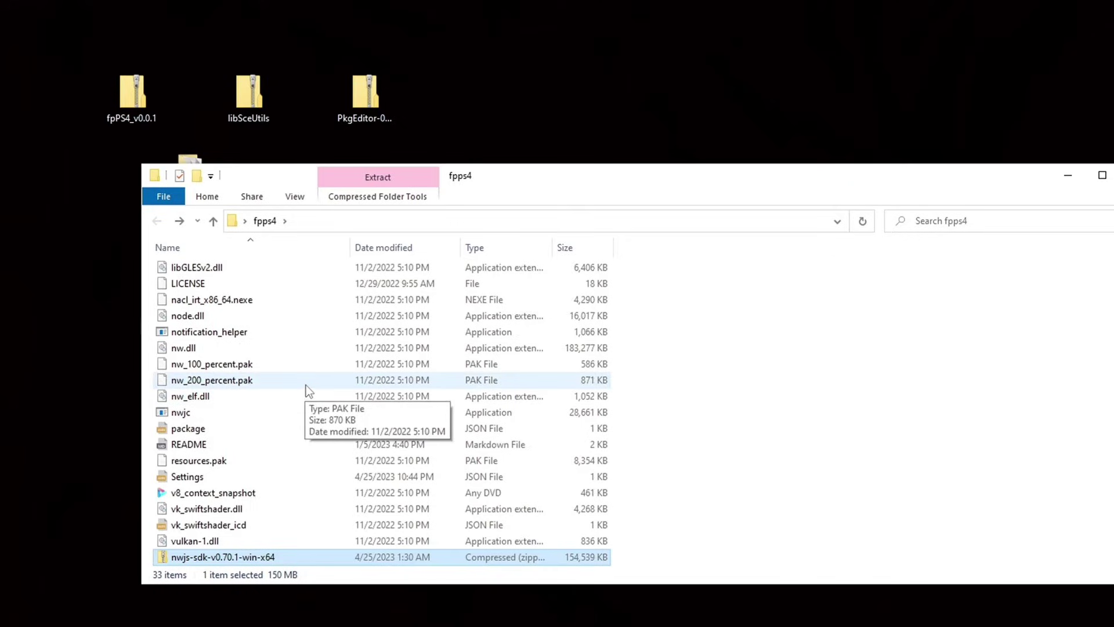
right_click(219, 558)
mouse_move(294, 304)
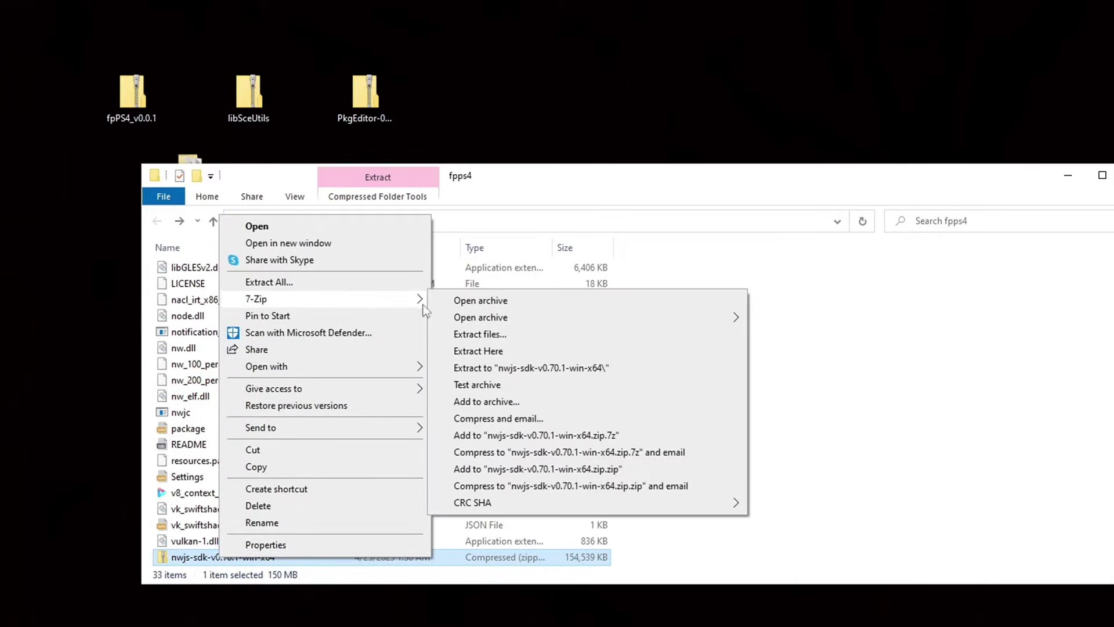
left_click(510, 350)
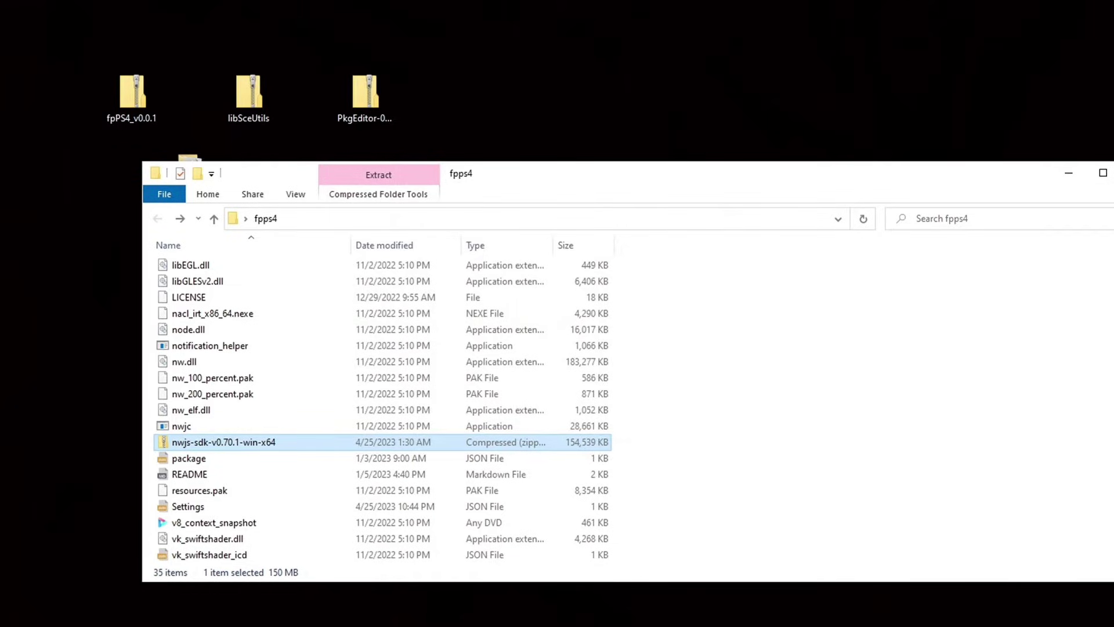
scroll(383, 409, "up", 5)
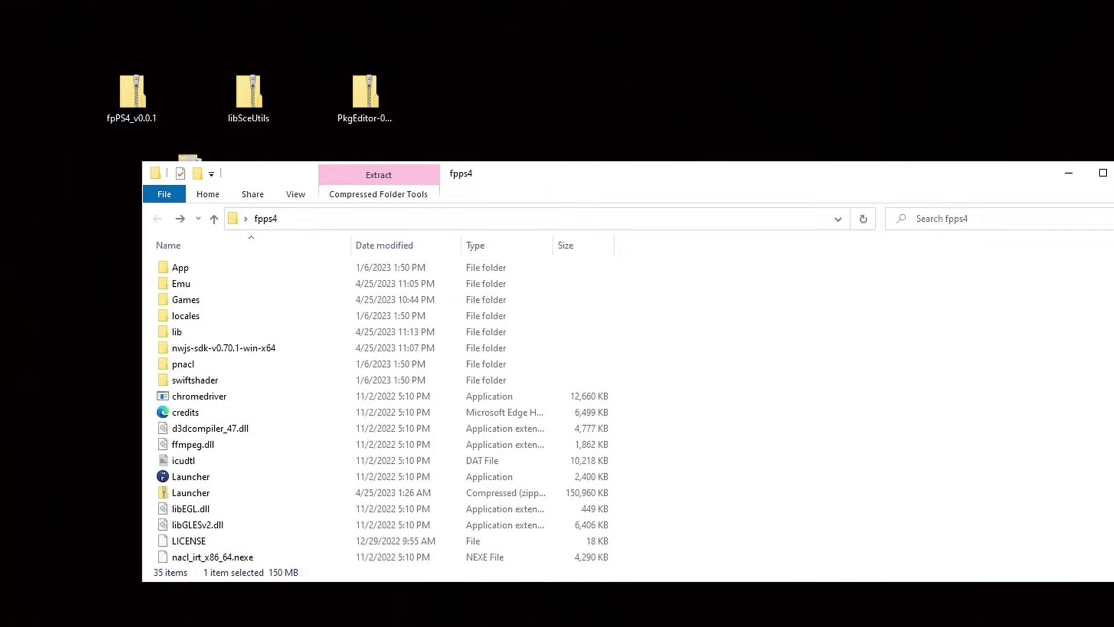
Step: Copy libSceUtils.a from libSceUtils.zip into the lib folder, then open Games
double_click(186, 333)
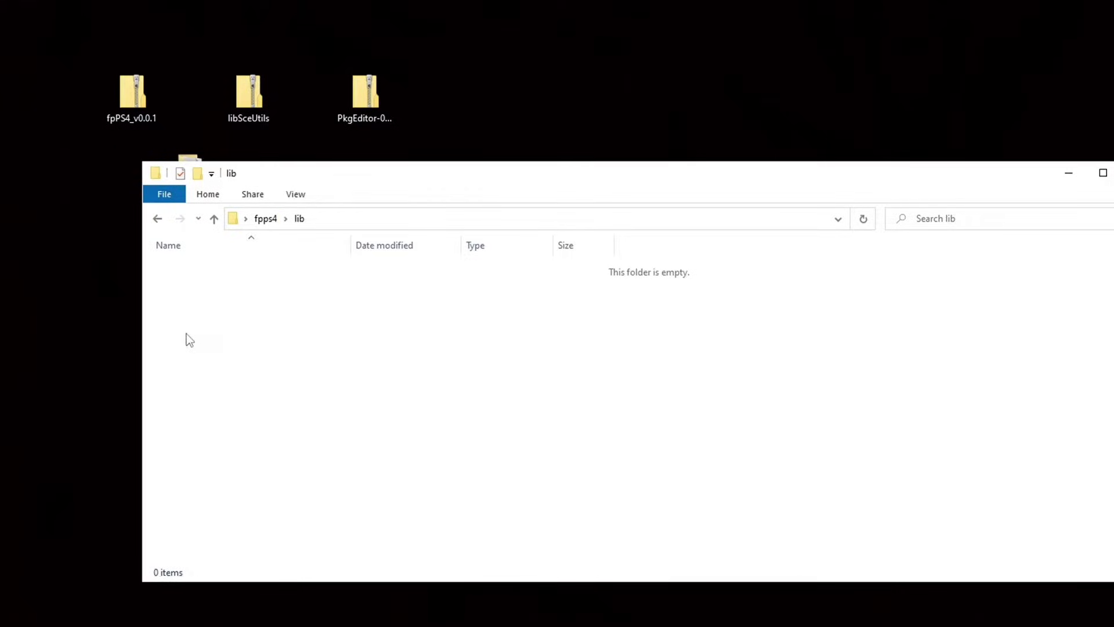
double_click(249, 90)
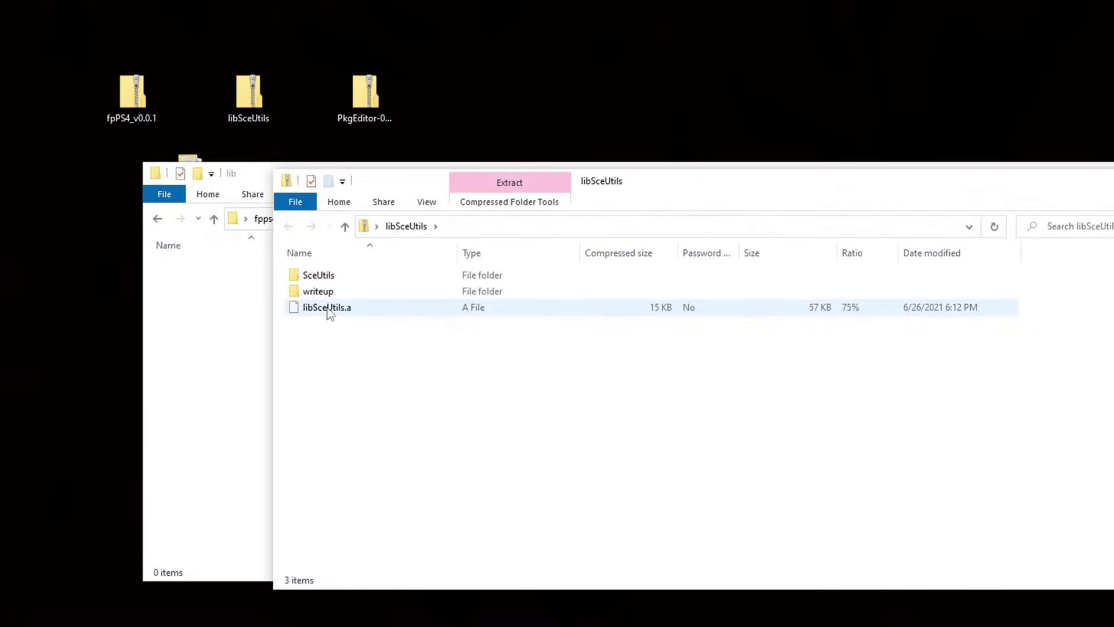
left_click(327, 309)
mouse_move(329, 312)
left_mouse_down()
mouse_move(290, 337)
mouse_move(190, 343)
mouse_move(180, 321)
left_mouse_up()
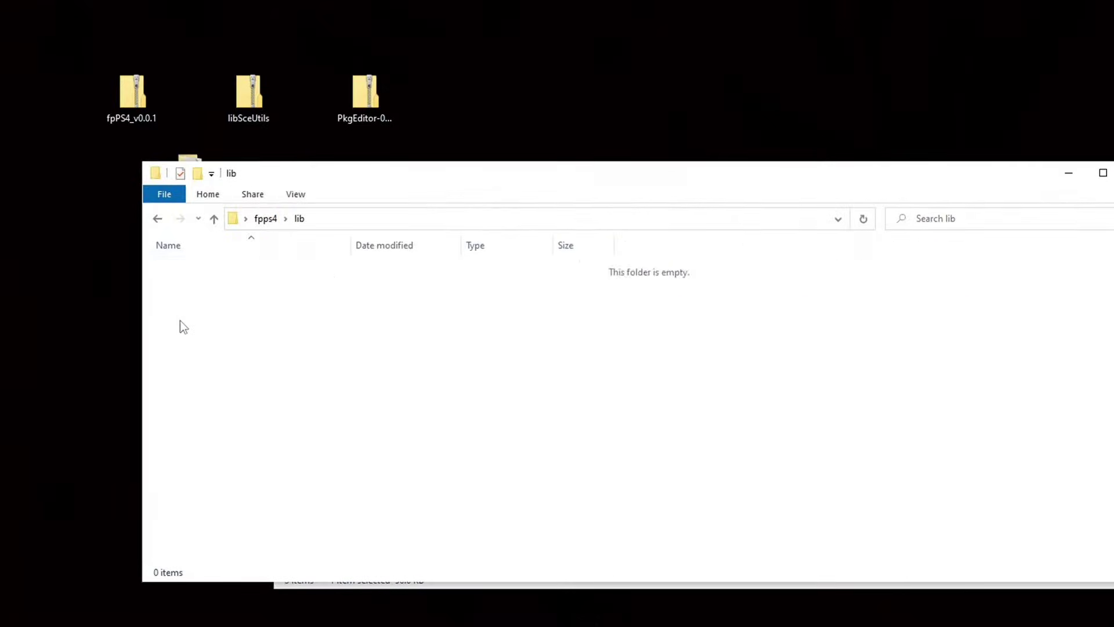
left_click(157, 220)
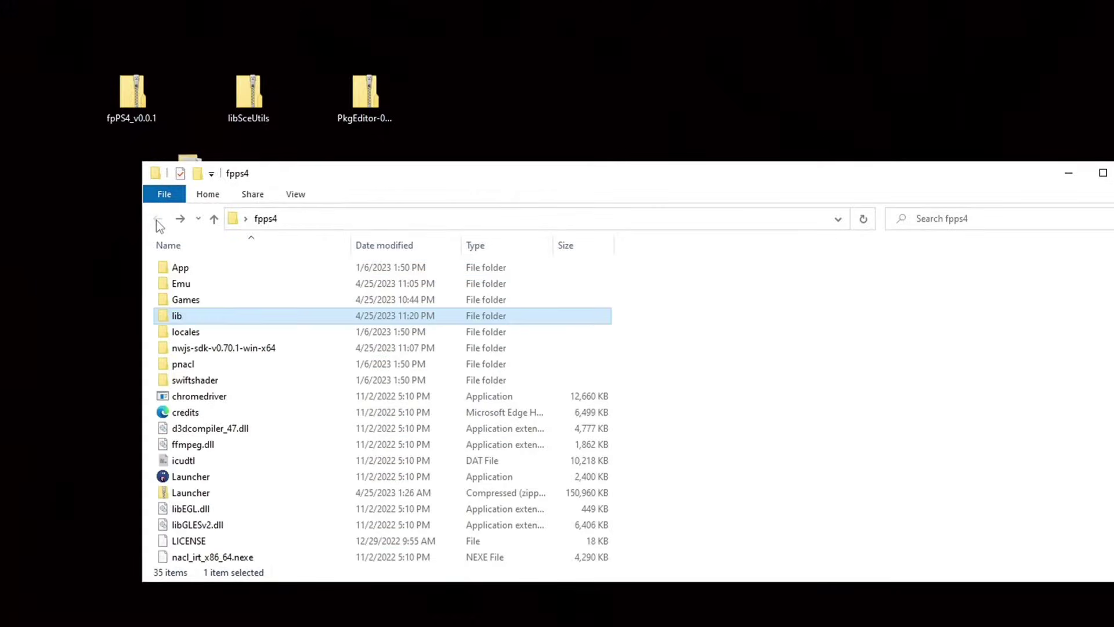
double_click(200, 301)
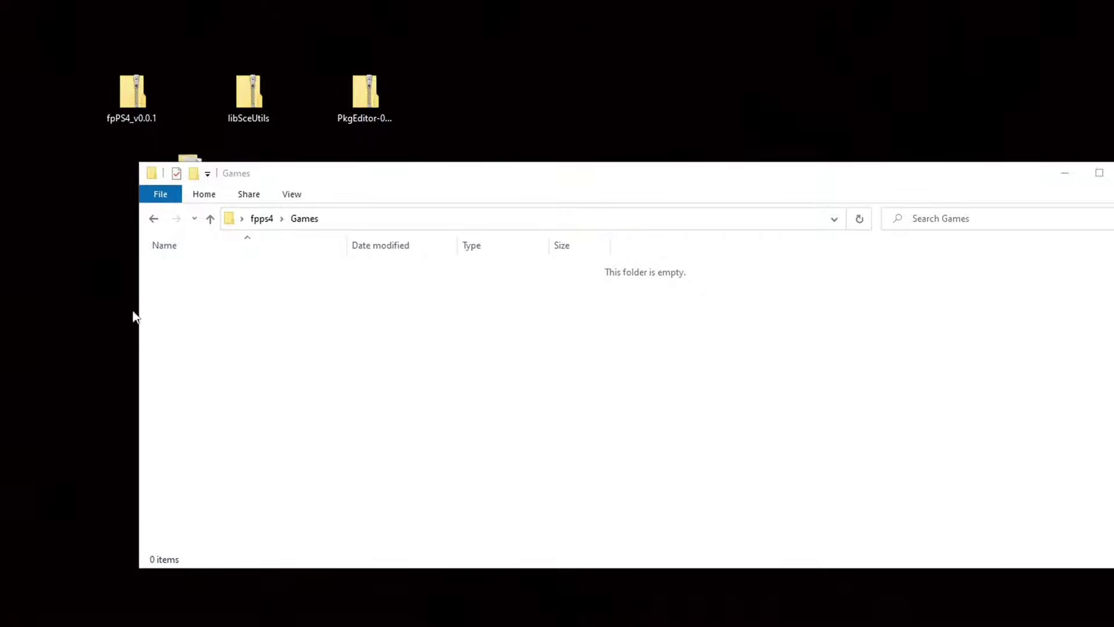
Step: Create a new folder named 'Sonic Mania' inside the Games folder
right_click(203, 297)
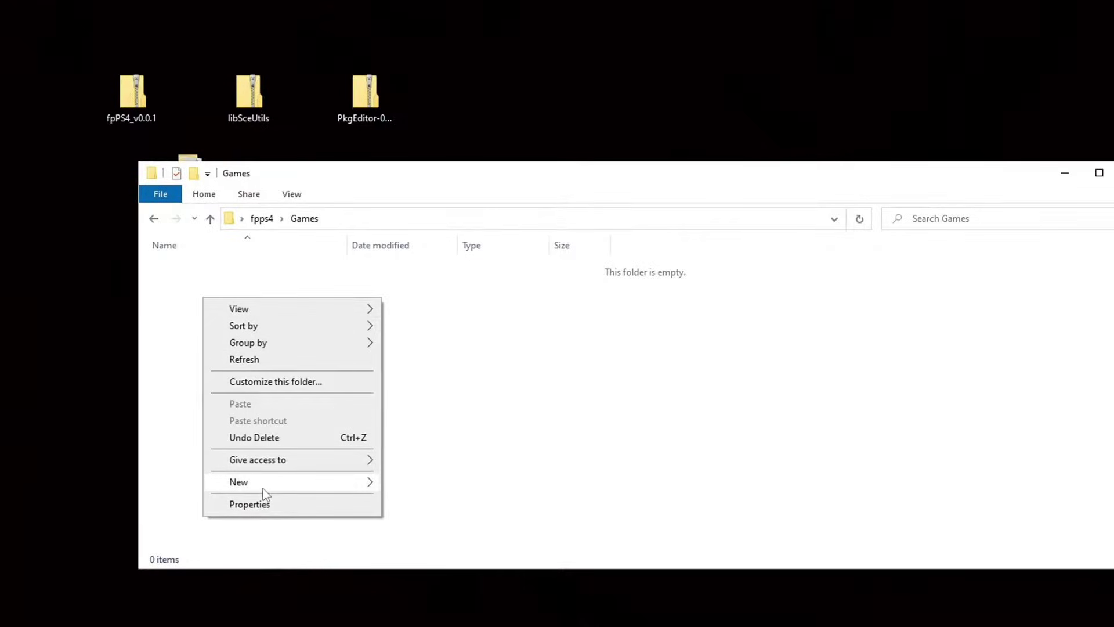
mouse_move(263, 489)
left_click(409, 483)
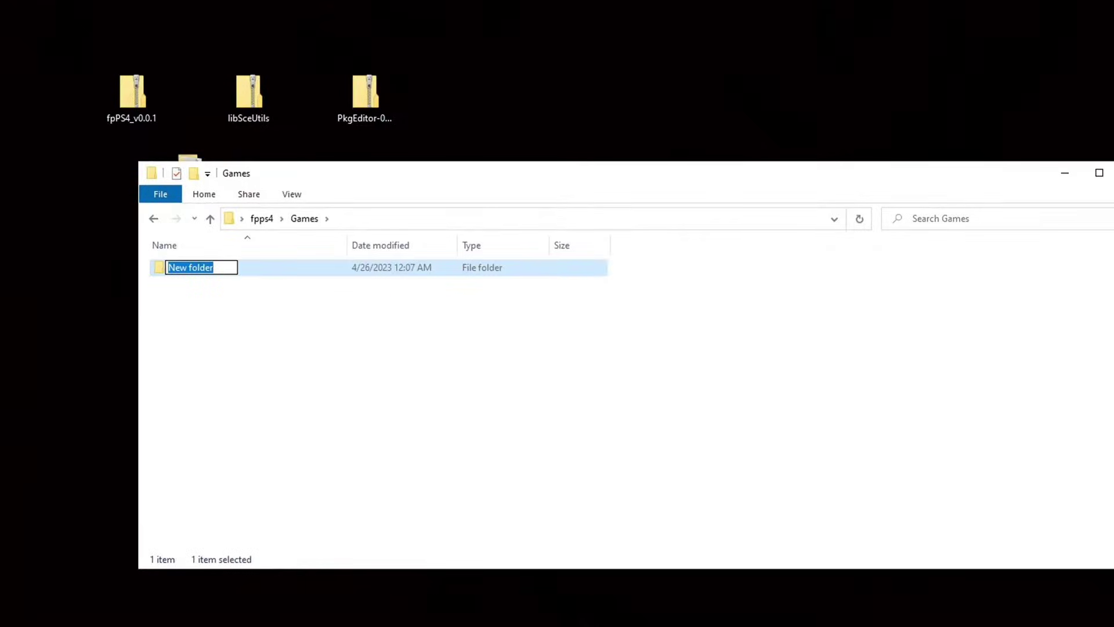
type("Sonic Mania")
left_click(1006, 477)
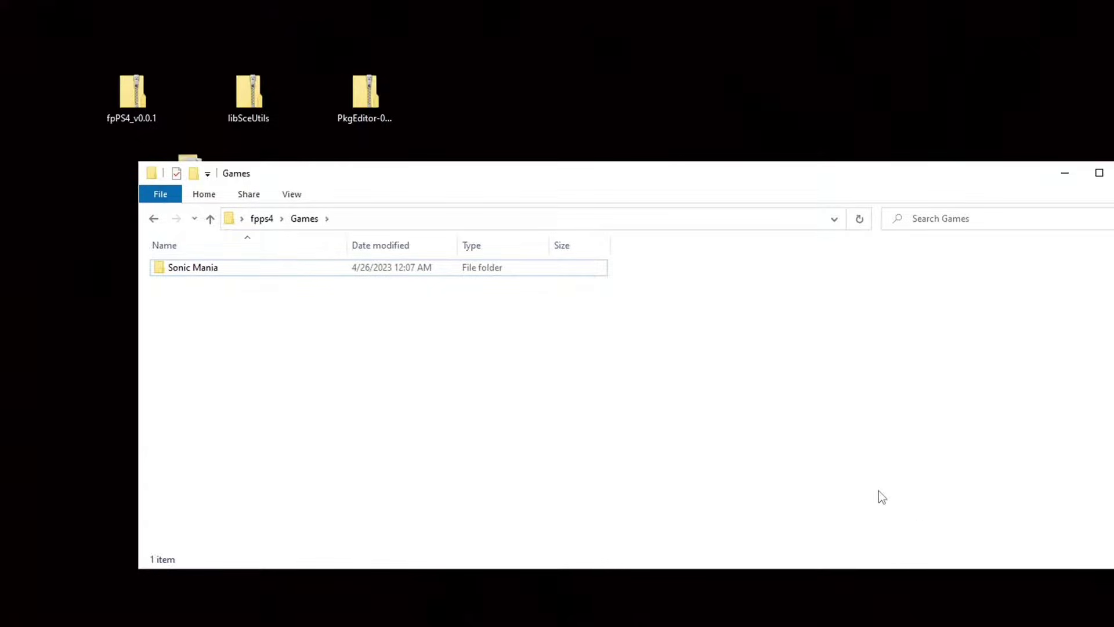
Step: Extract the PkgEditor zip to 'PkgEditor-0.2.231\' and launch PkgEditor from that folder
right_click(384, 100)
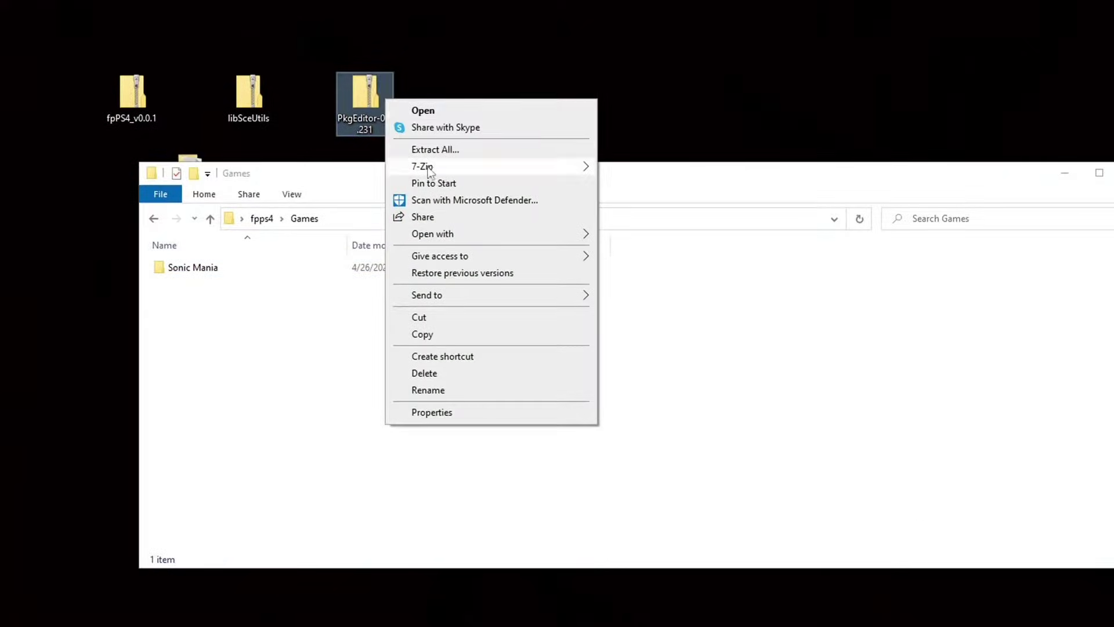
mouse_move(429, 169)
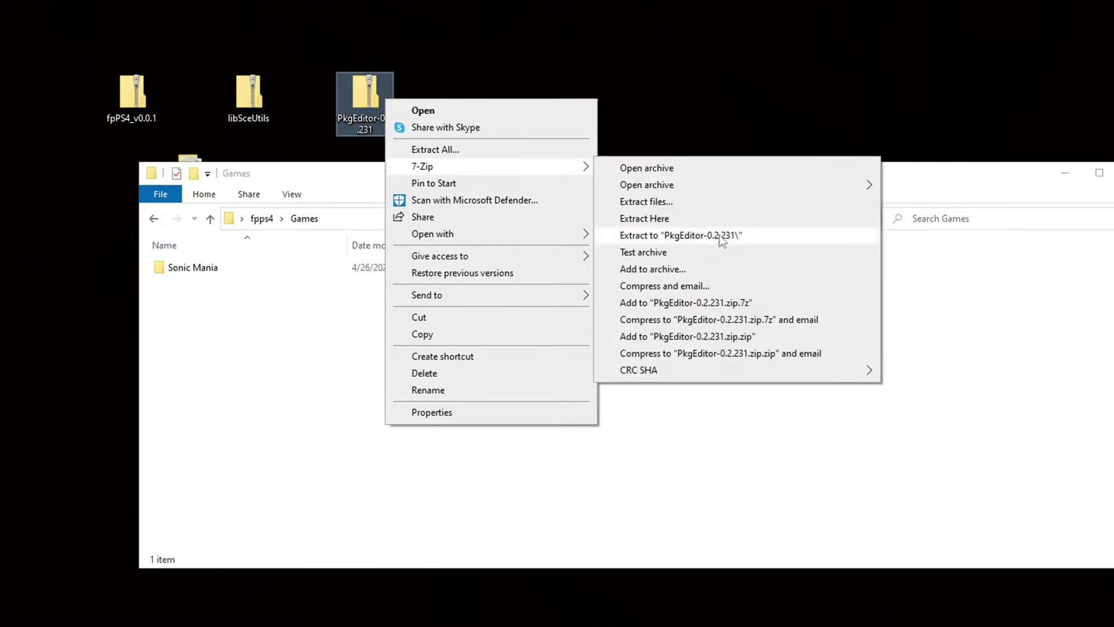
left_click(720, 239)
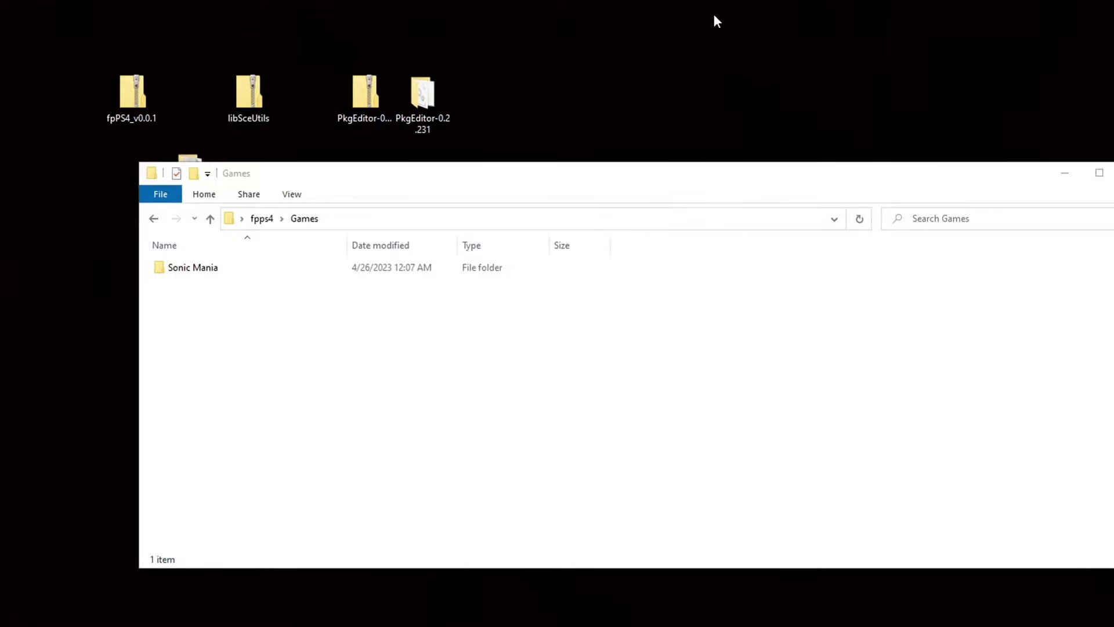
double_click(422, 92)
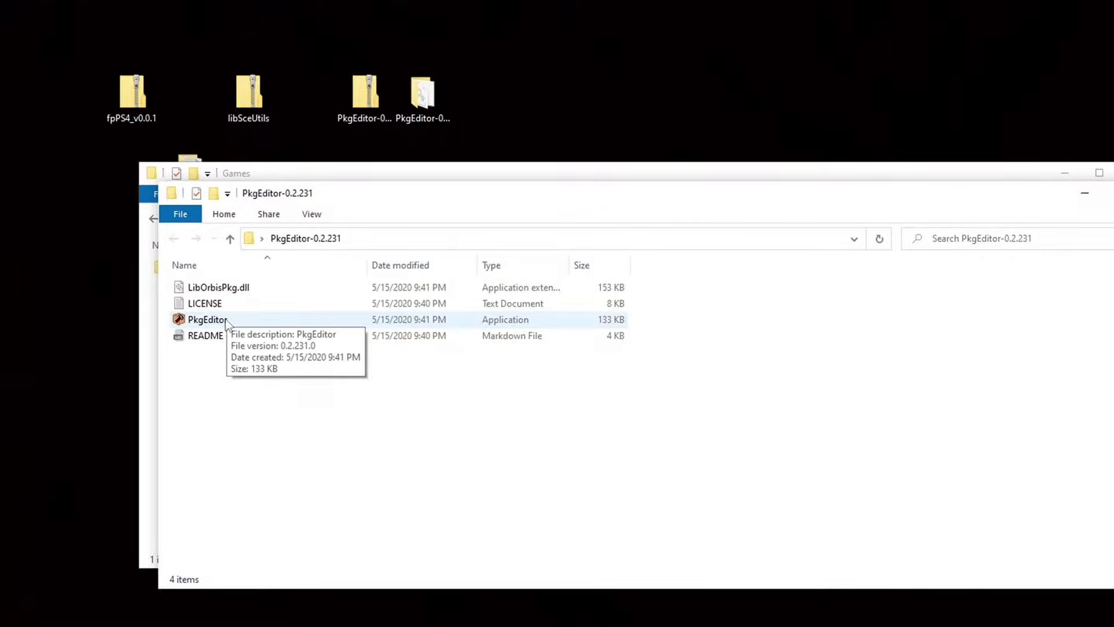
double_click(226, 322)
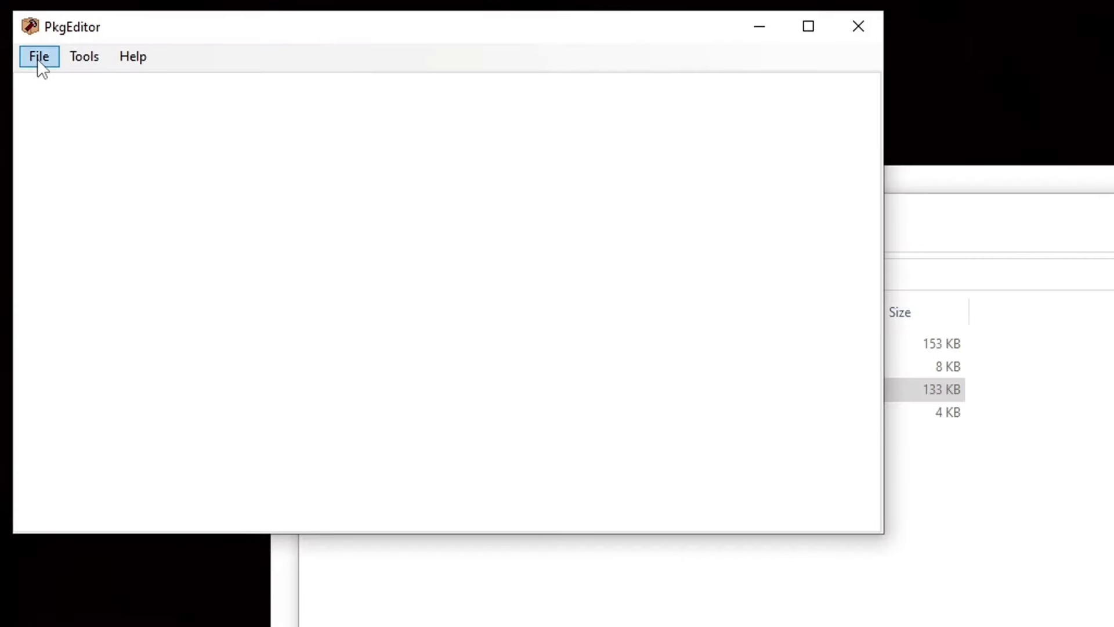
Step: Open the Sonic.MANIA.PLUS PKG file from the Desktop in PkgEditor
left_click(38, 58)
left_click(52, 106)
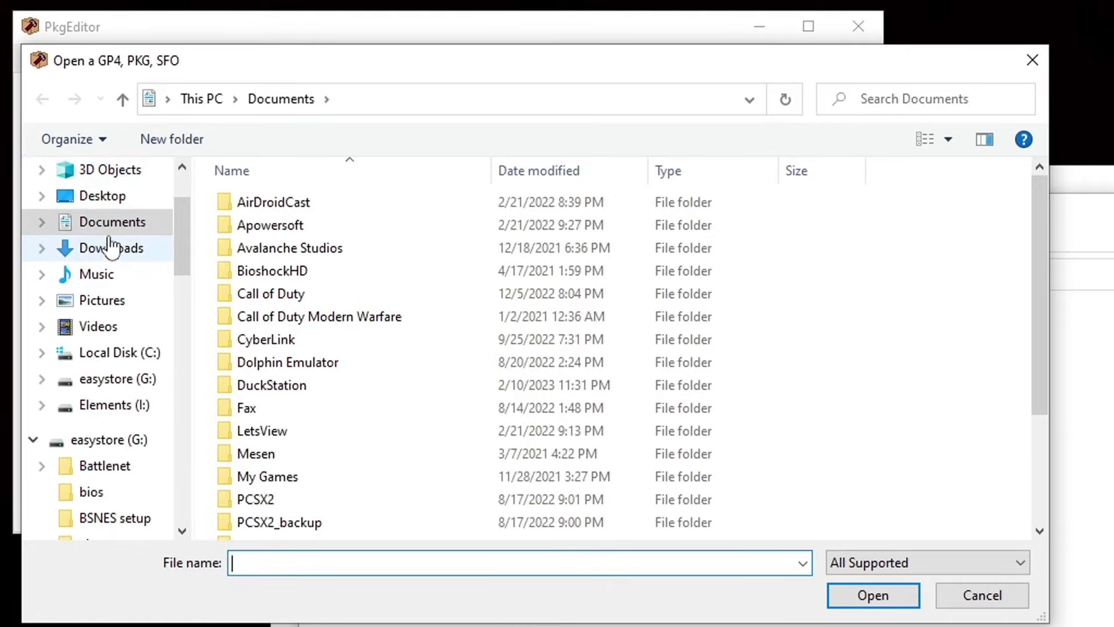
left_click(104, 197)
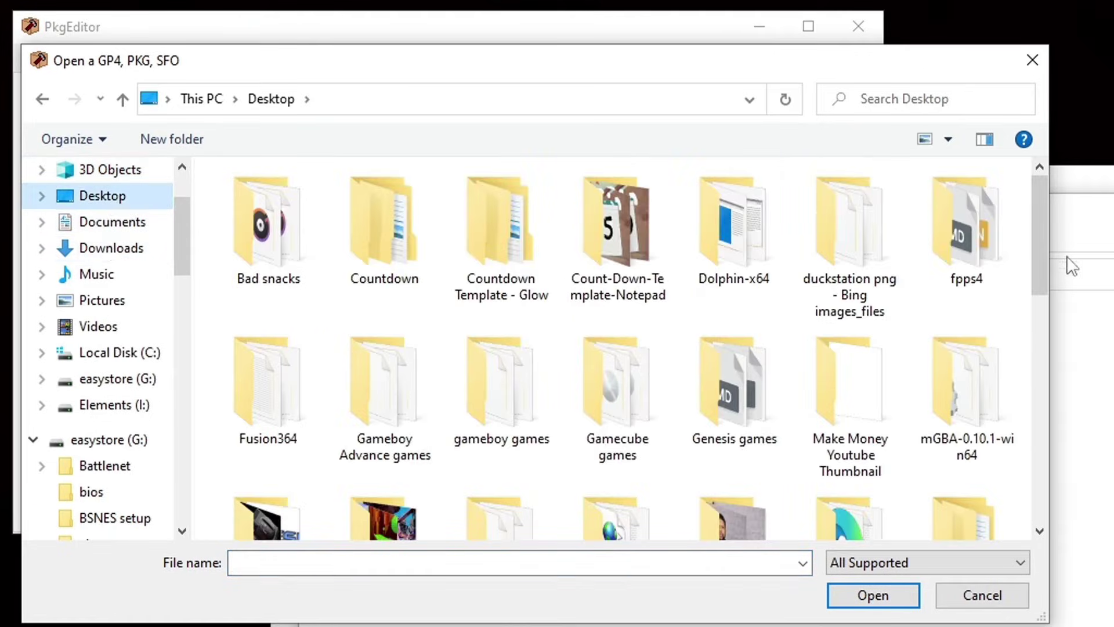
left_click_drag(1042, 205, 1034, 467)
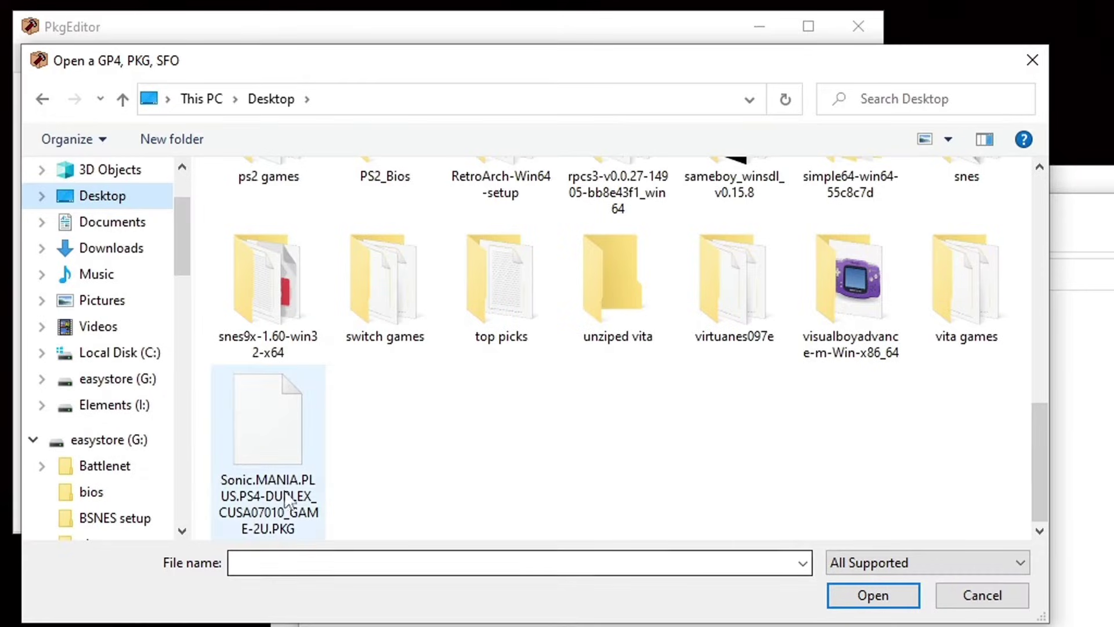
double_click(265, 449)
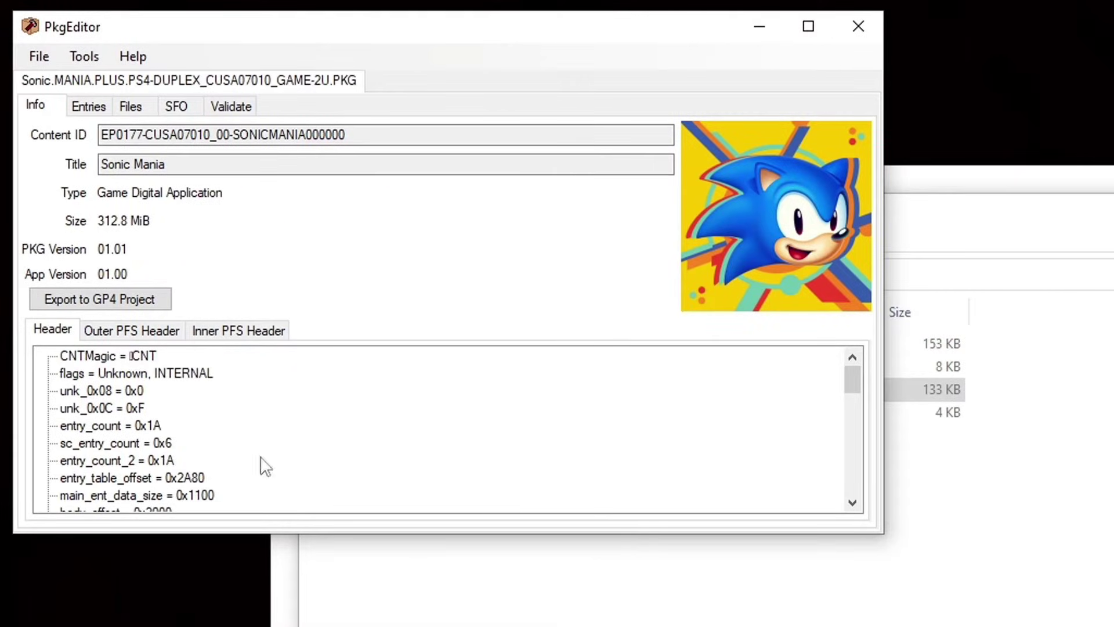
Step: Export the Sonic Mania package as a GP4 project into fpps4\Games\Sonic Mania and acknowledge completion
left_click(158, 308)
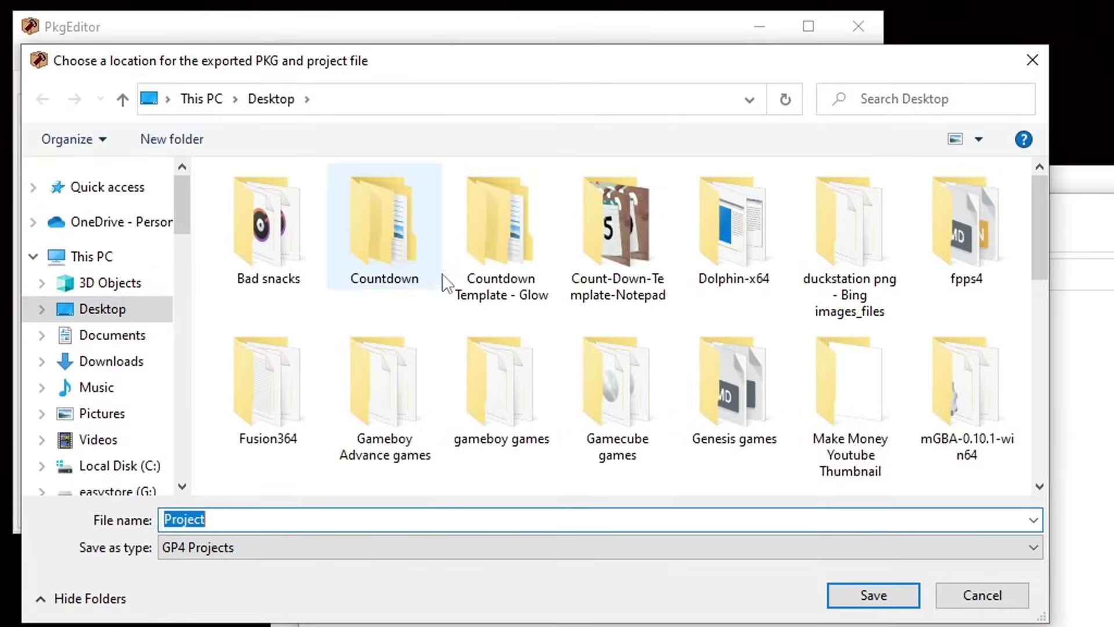
double_click(961, 238)
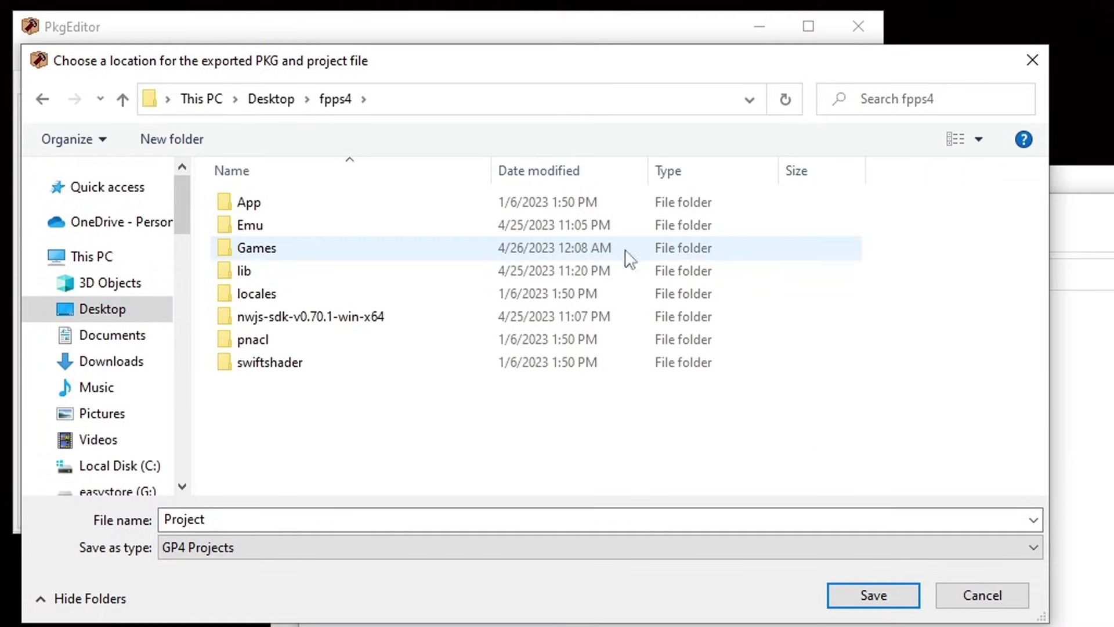
double_click(257, 248)
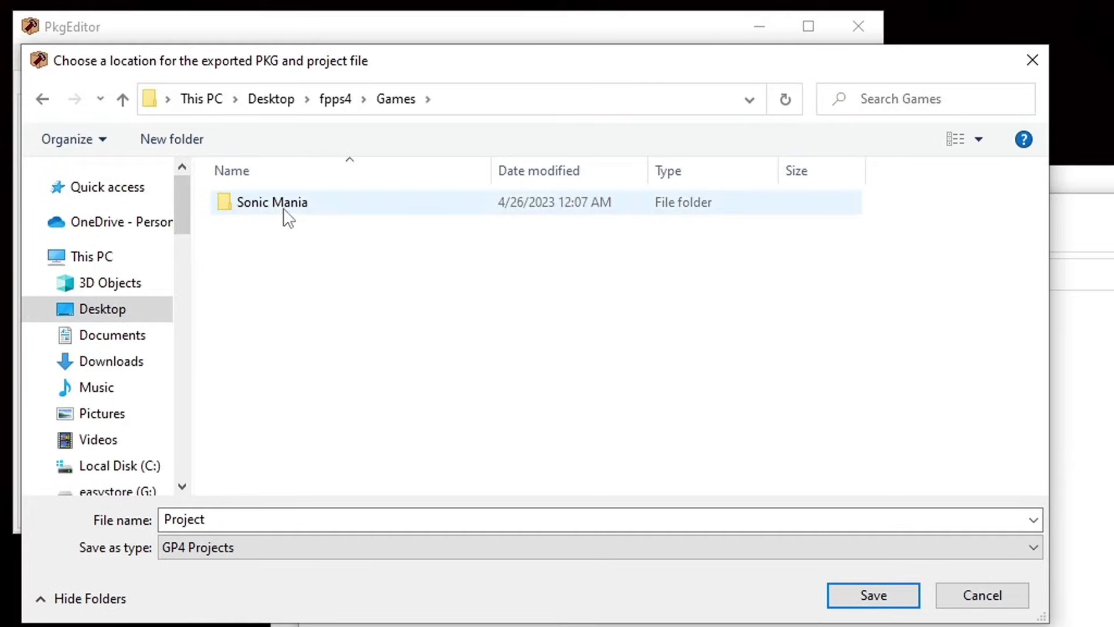
double_click(316, 204)
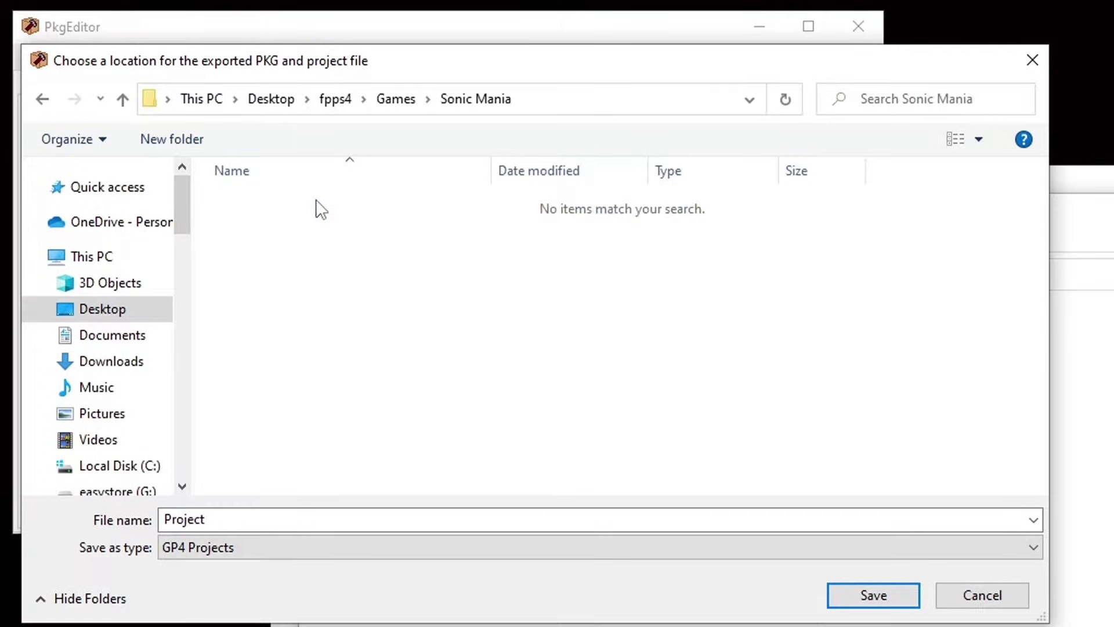
left_click(875, 596)
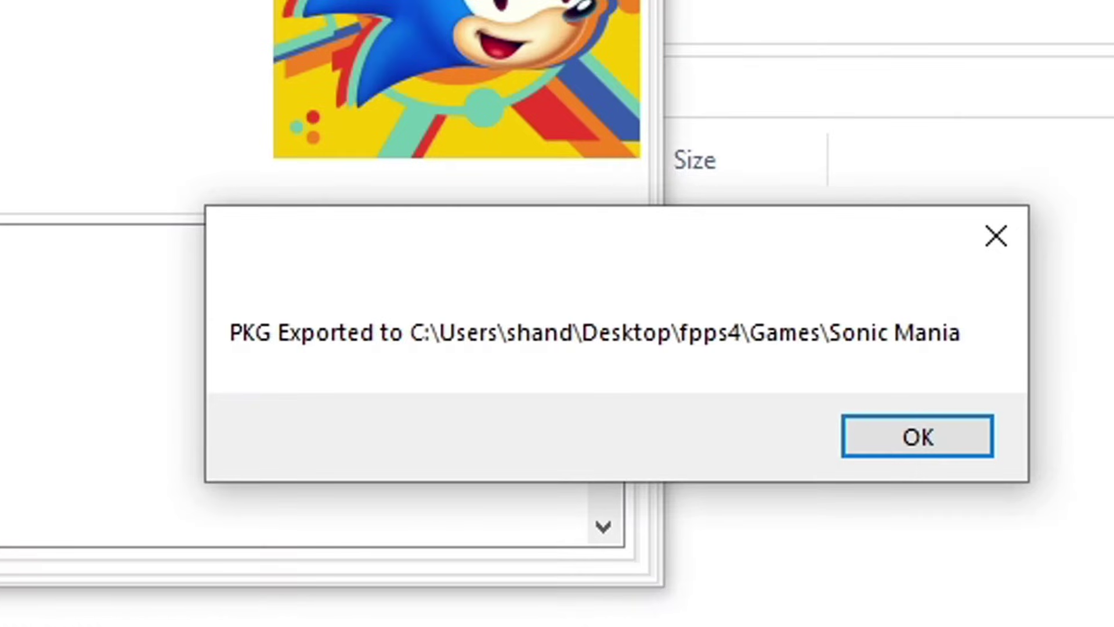
left_click(900, 451)
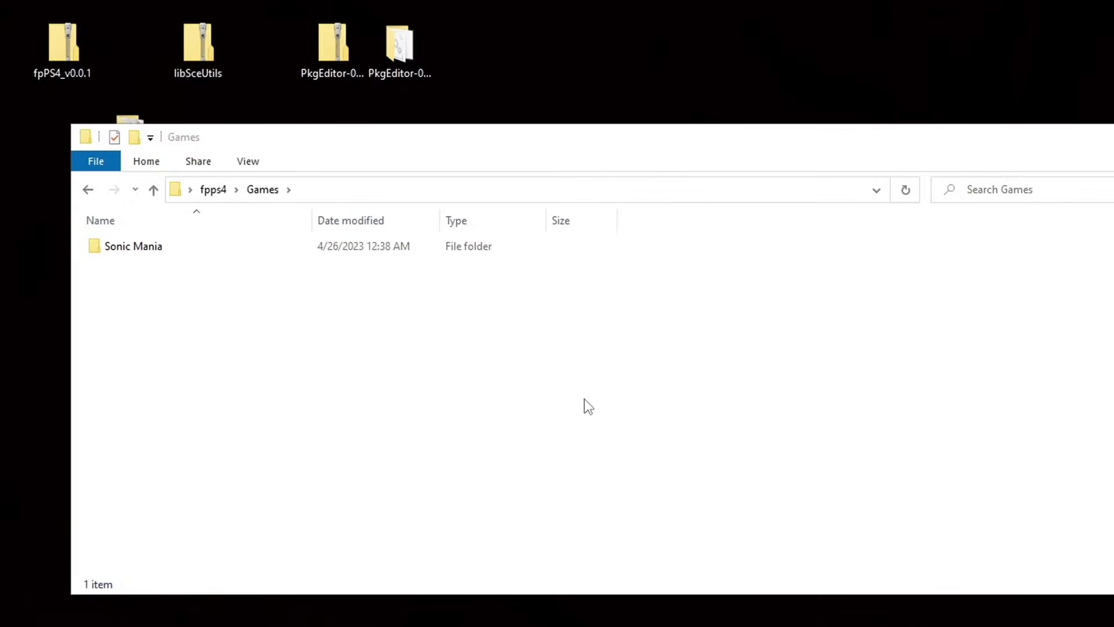
Step: Return to the fpps4 folder and start Temmie's Launcher, which lists Sonic Mania (CUSA07010)
left_click(82, 192)
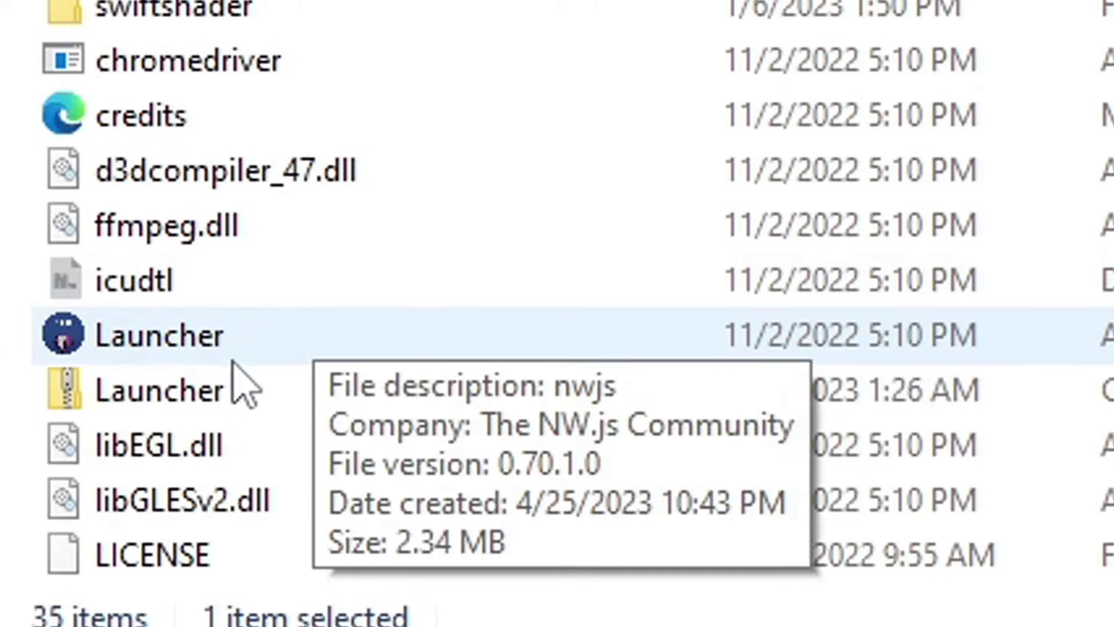
double_click(215, 336)
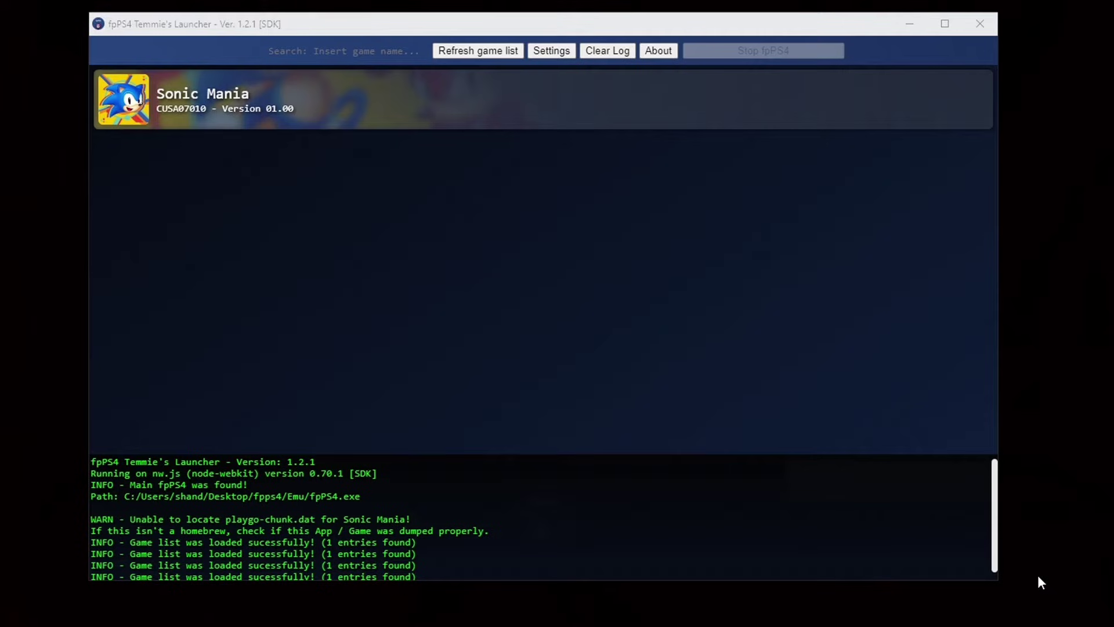
left_click(564, 49)
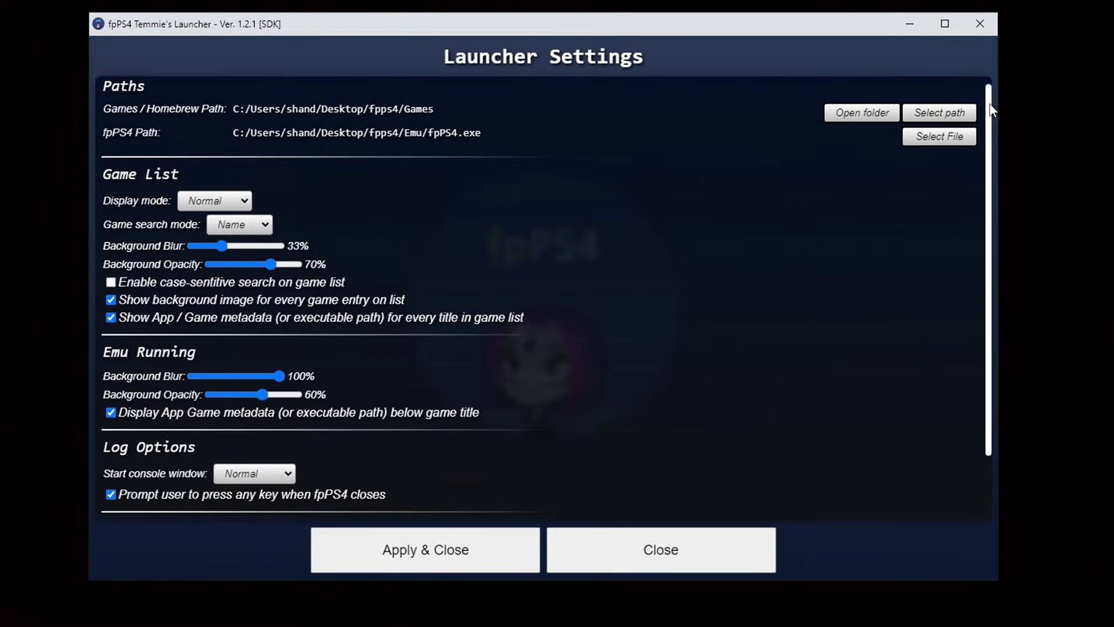
left_click_drag(989, 106, 979, 251)
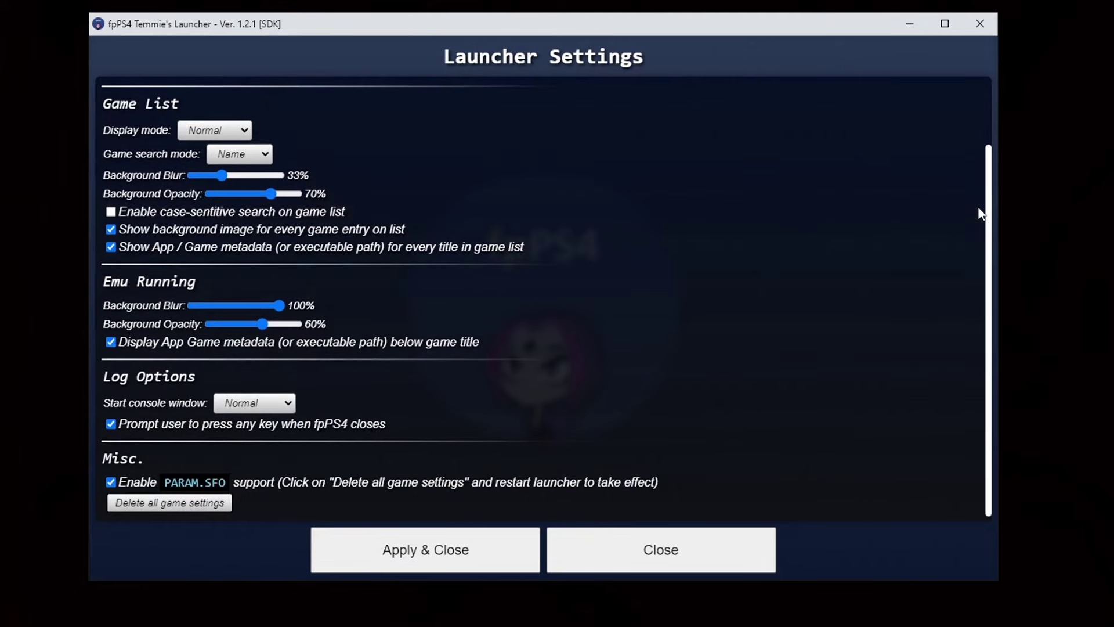
scroll(981, 214, "up", 2)
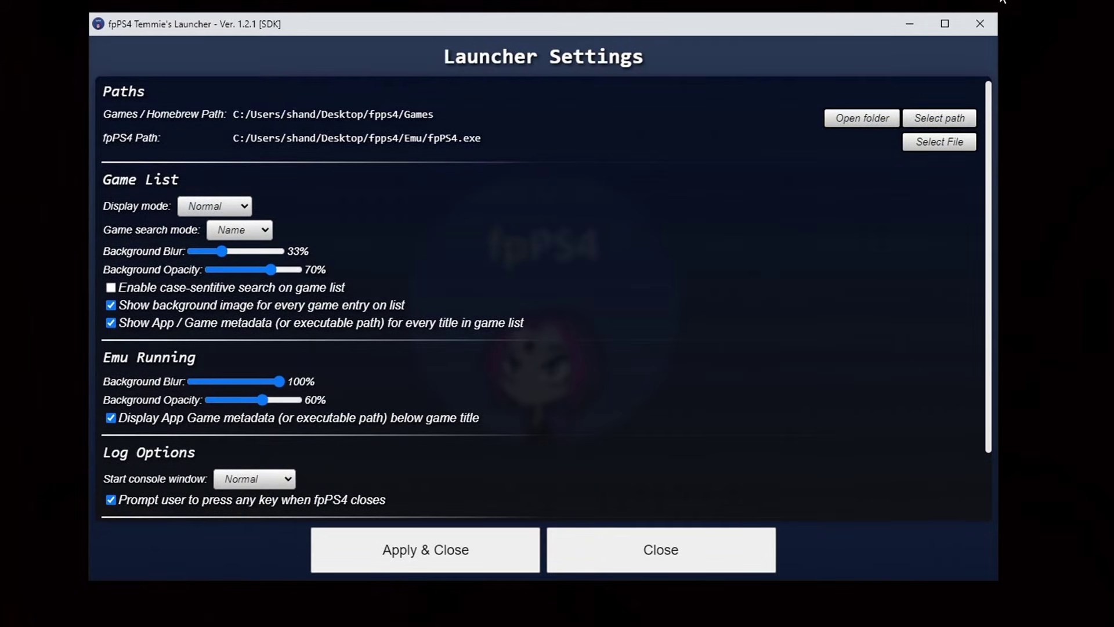
left_click(710, 546)
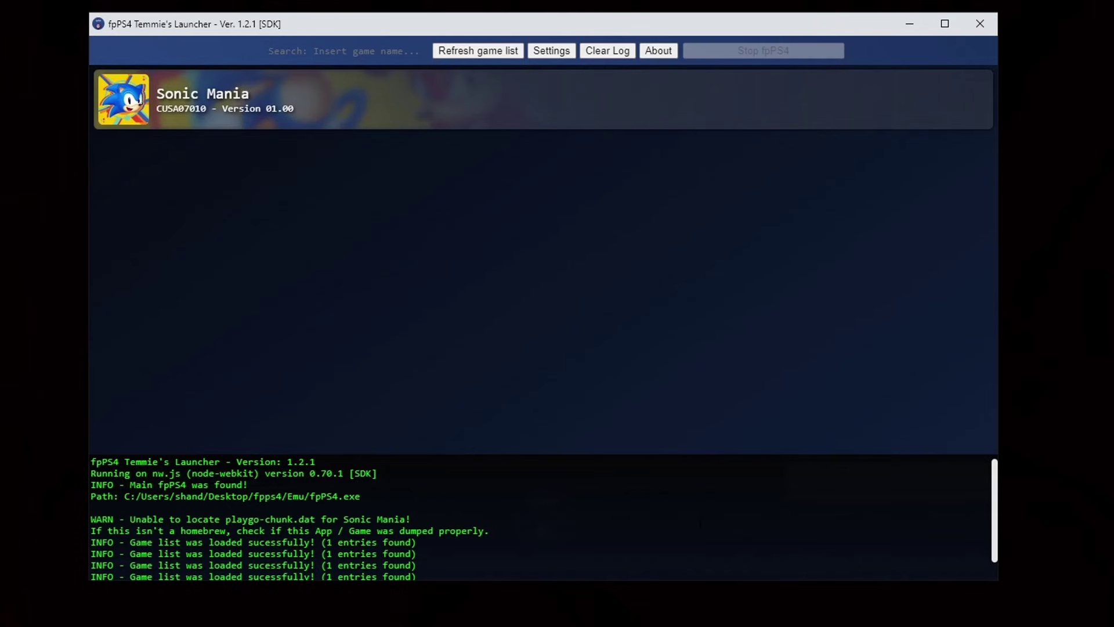
Step: Select Sonic Mania in the launcher's game list and run it with fpPS4
left_click(197, 106)
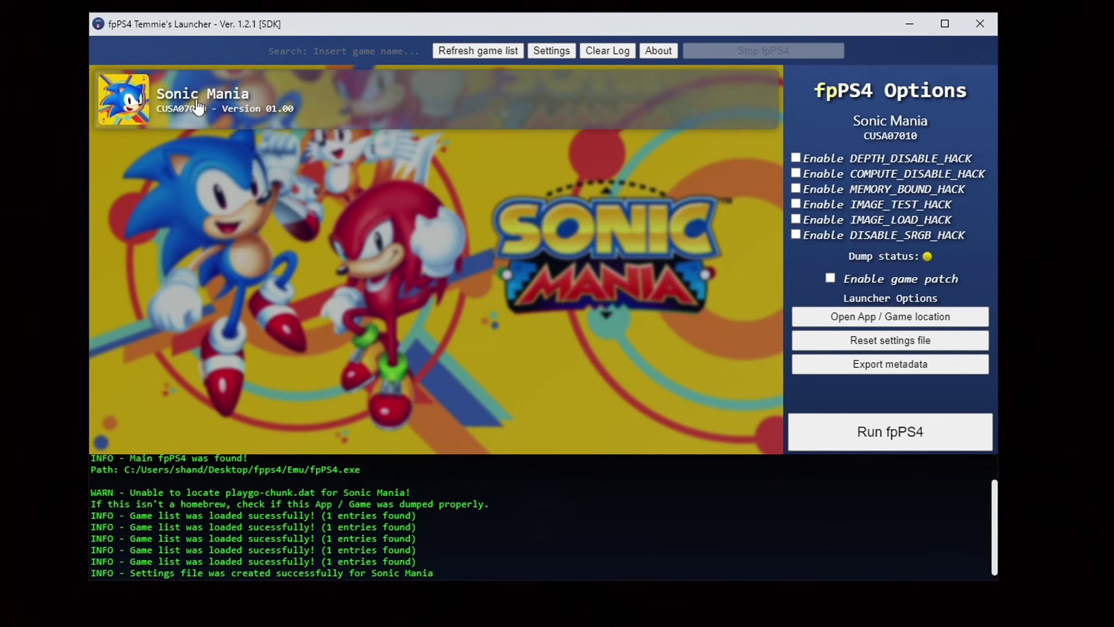
left_click(946, 436)
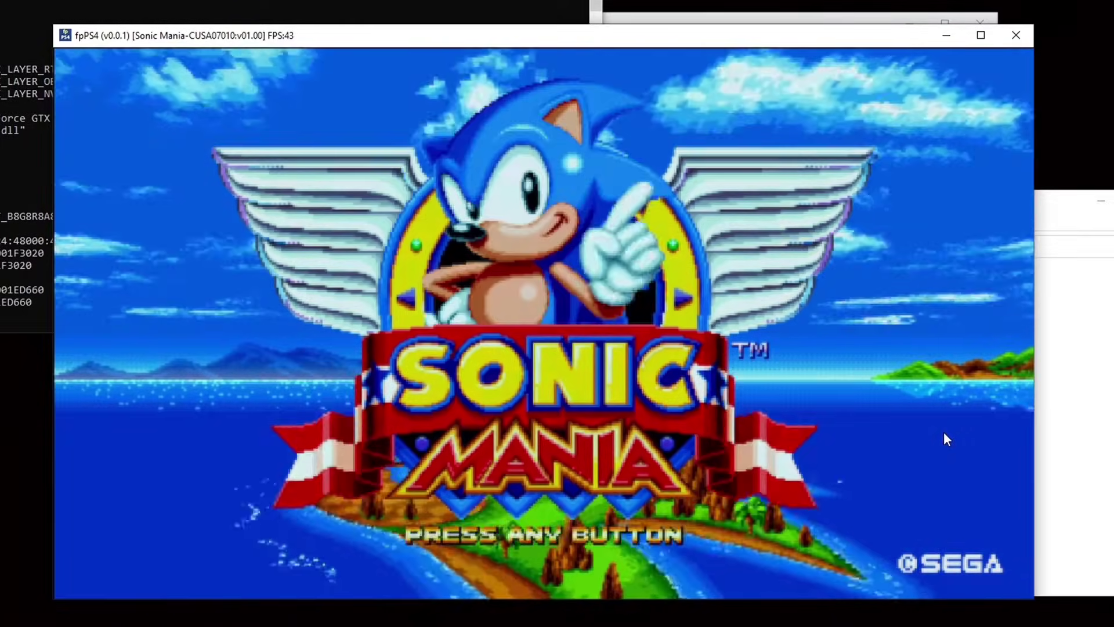
Step: Pass the title screen and accept the autosave notice with Enter, then move through the Main Menu
key("Return")
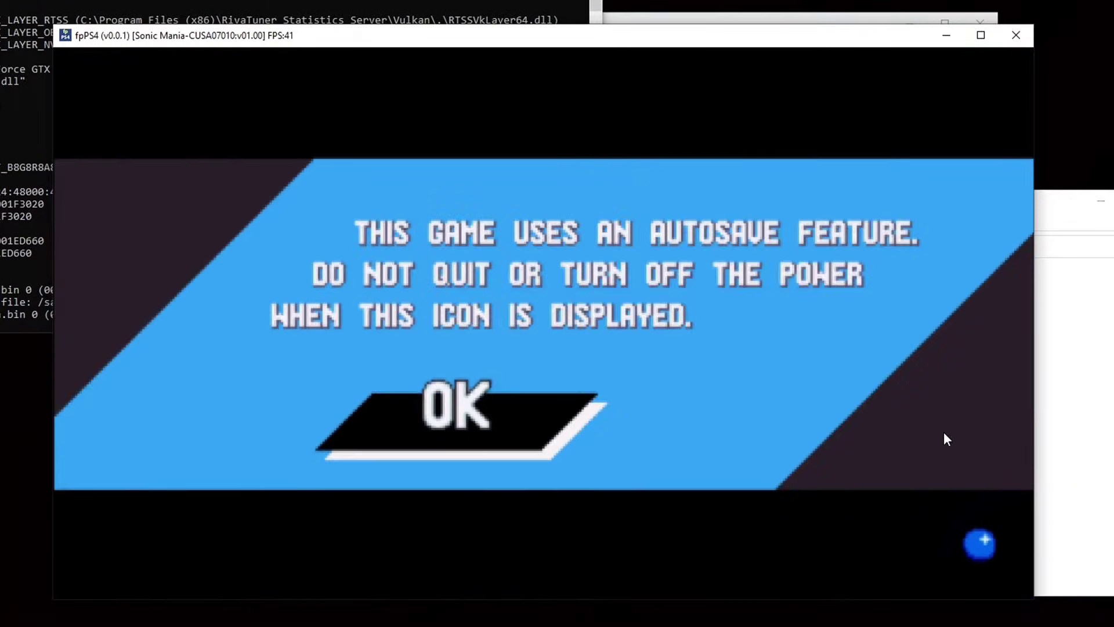
key("Return")
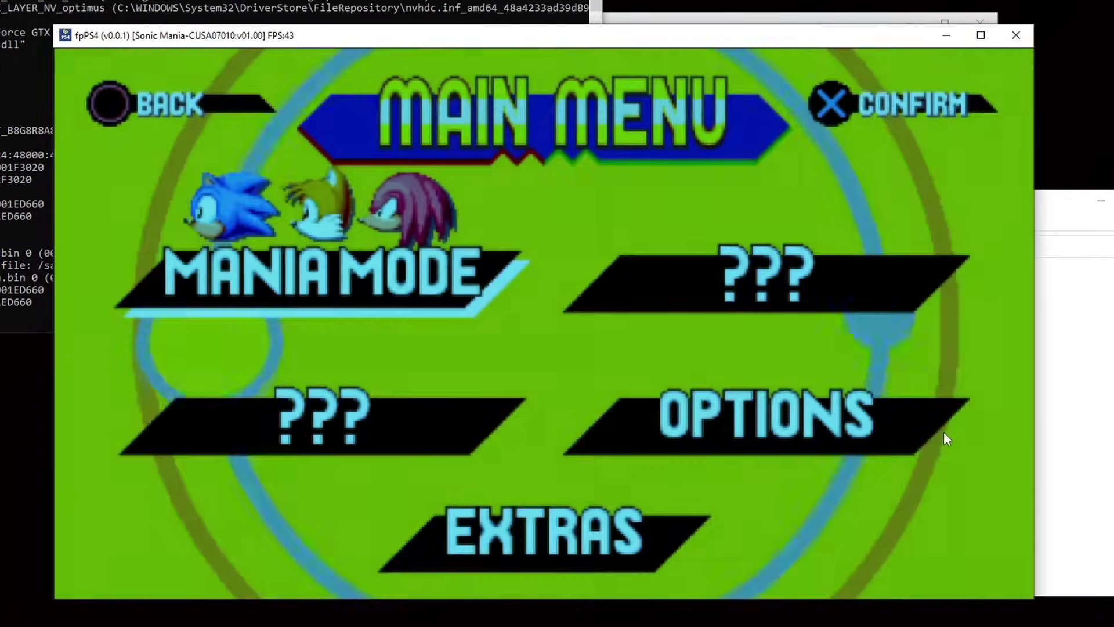
key("Right")
key("Right")
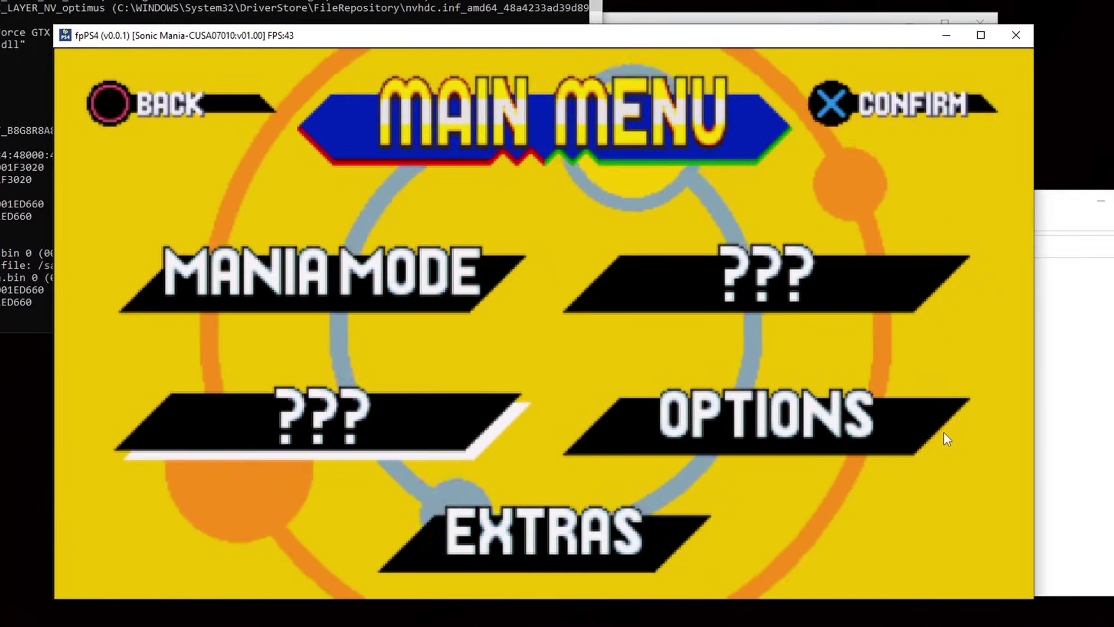